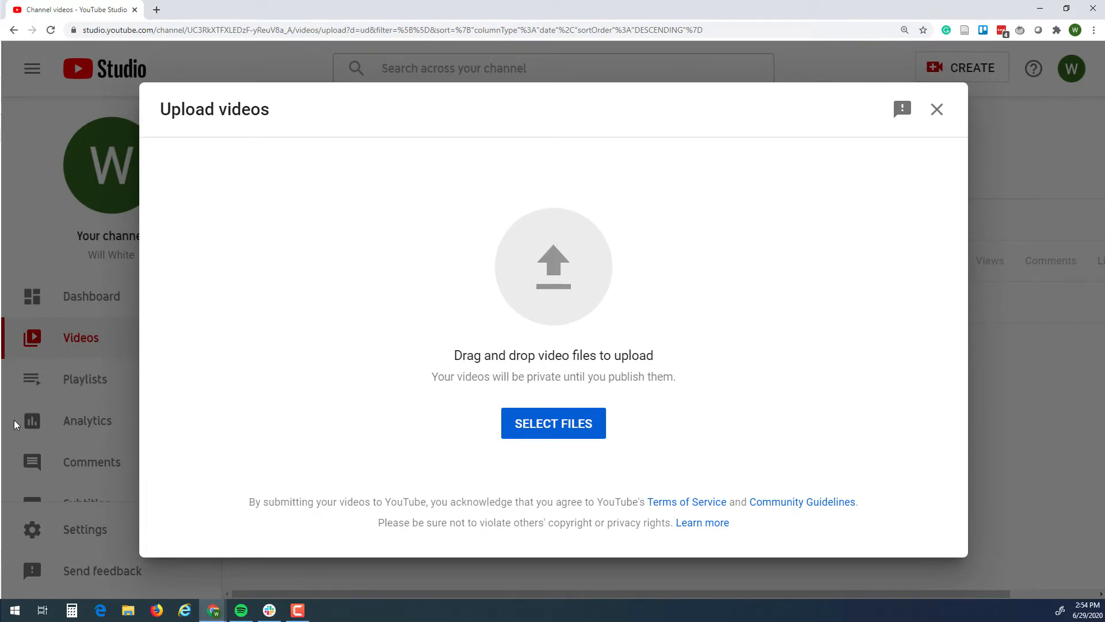
Upload the video file "Preparing your Course for Emergencies" and enter the description "This is a video. Yay!"
click(518, 423)
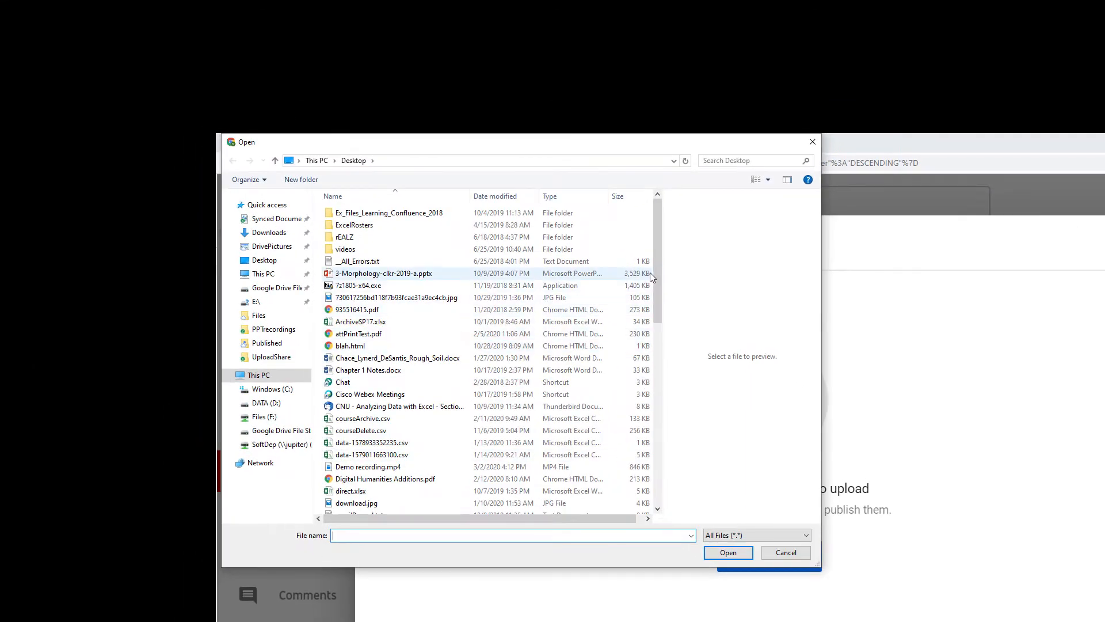
drag(655, 268, 646, 409)
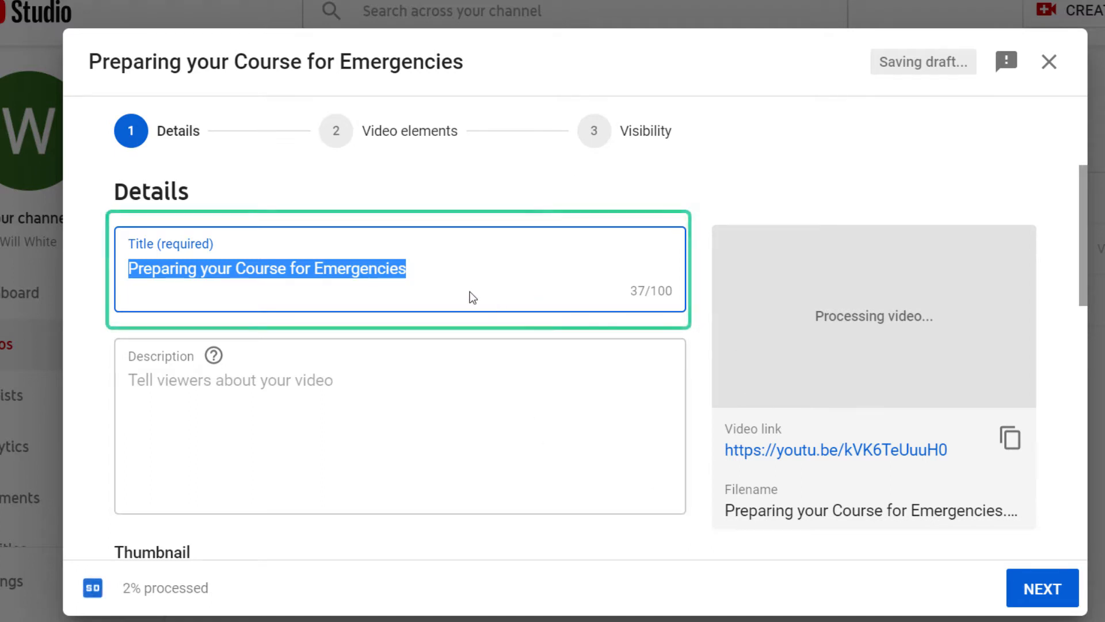
click(475, 384)
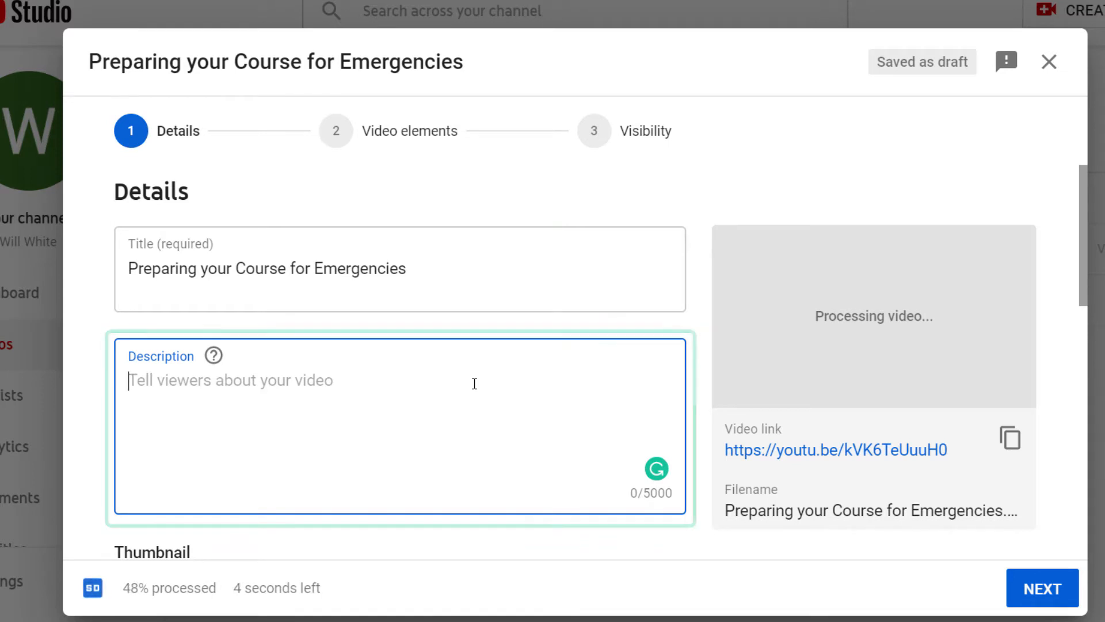
text(This is a video. Yay!)
click(672, 322)
Set the video's audience to "No, it's not made for kids"
scroll(685, 317, down, 5)
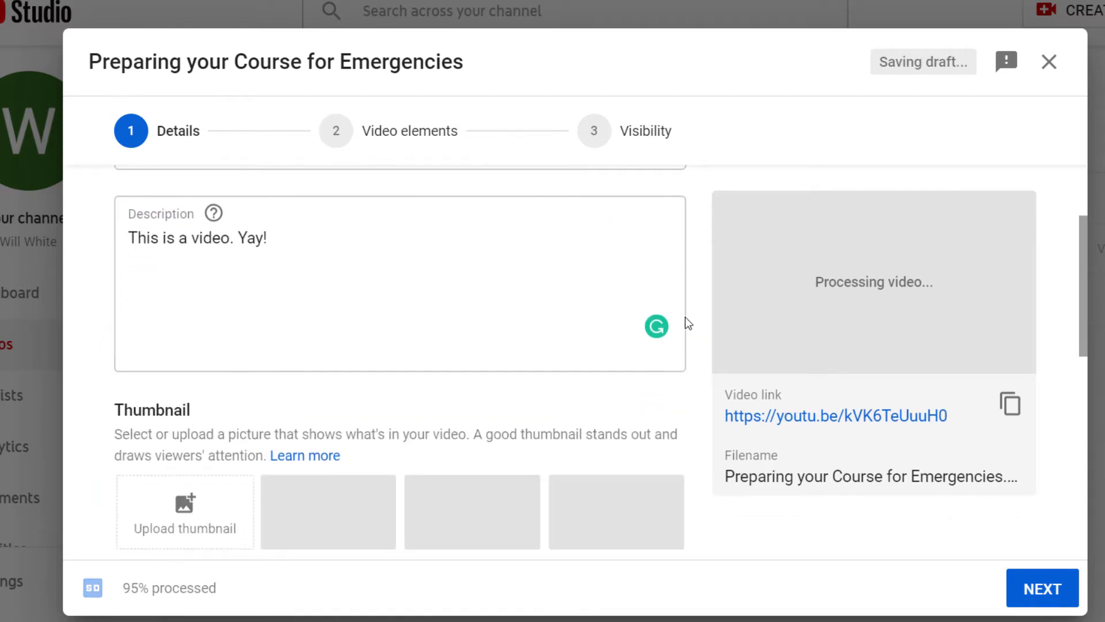
scroll(685, 318, up, 1)
scroll(685, 318, down, 1)
scroll(685, 317, down, 1)
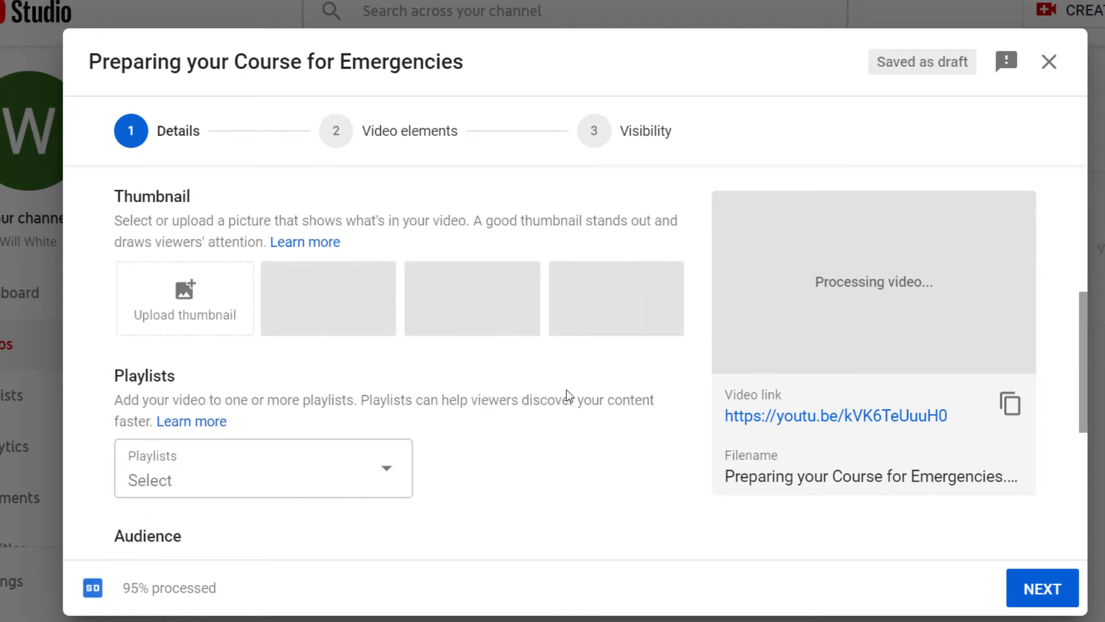
scroll(592, 398, down, 3)
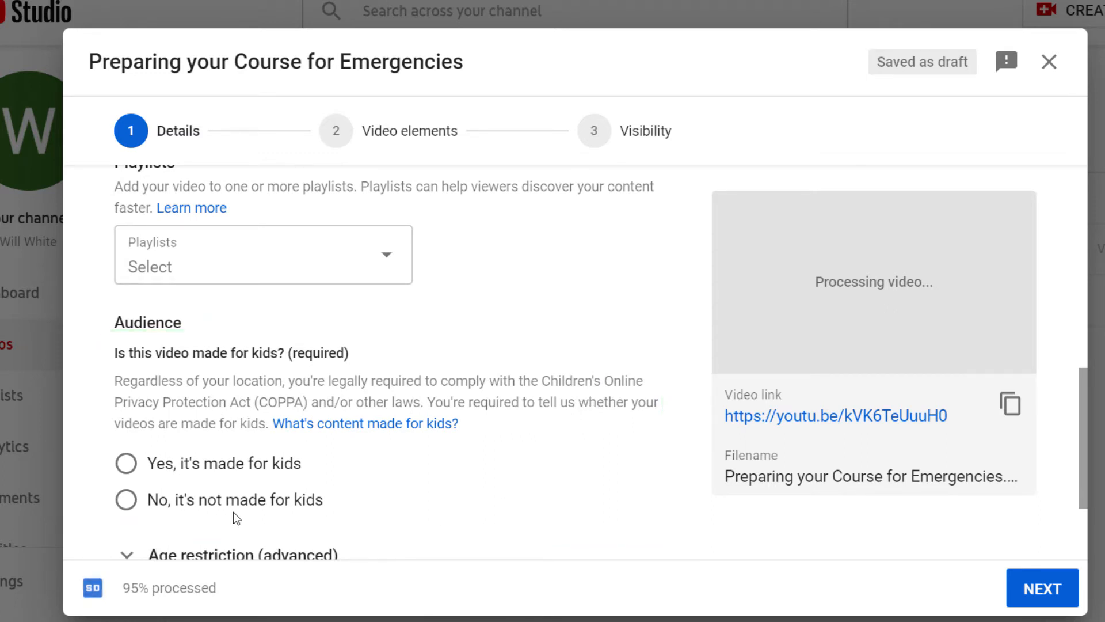
click(134, 499)
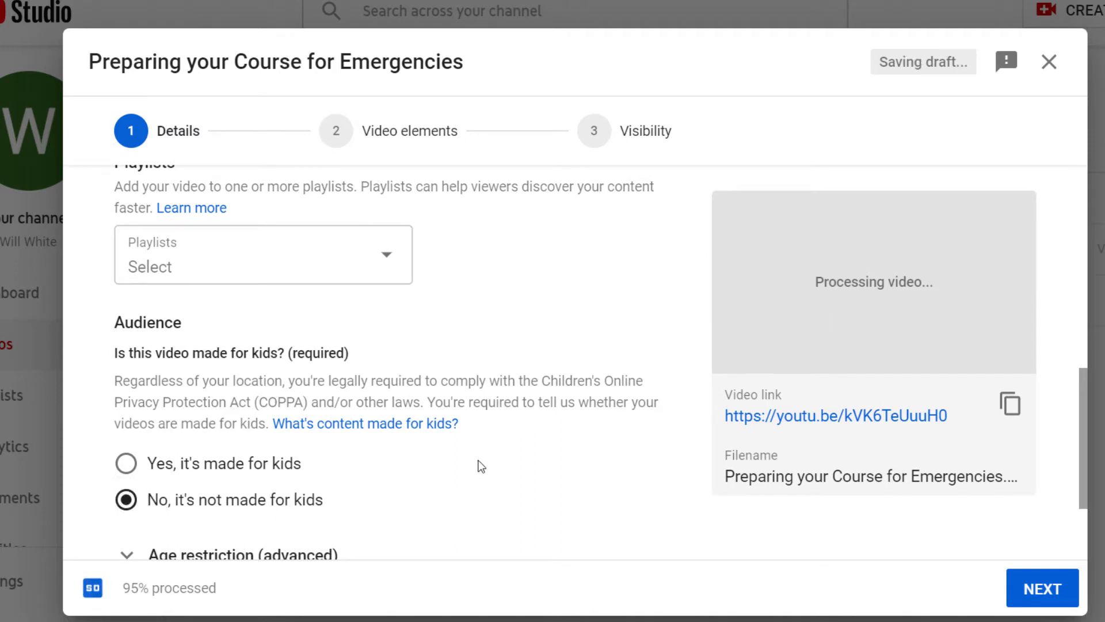
Choose the blue title slide, the first generated image, as the video's thumbnail
scroll(492, 455, down, 2)
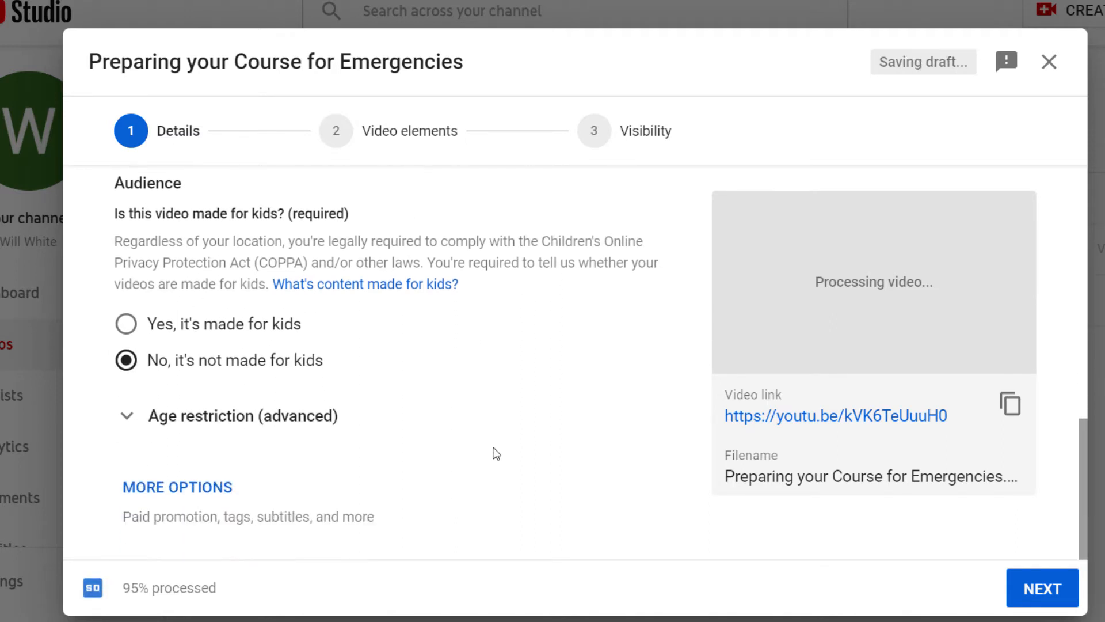
scroll(497, 453, up, 7)
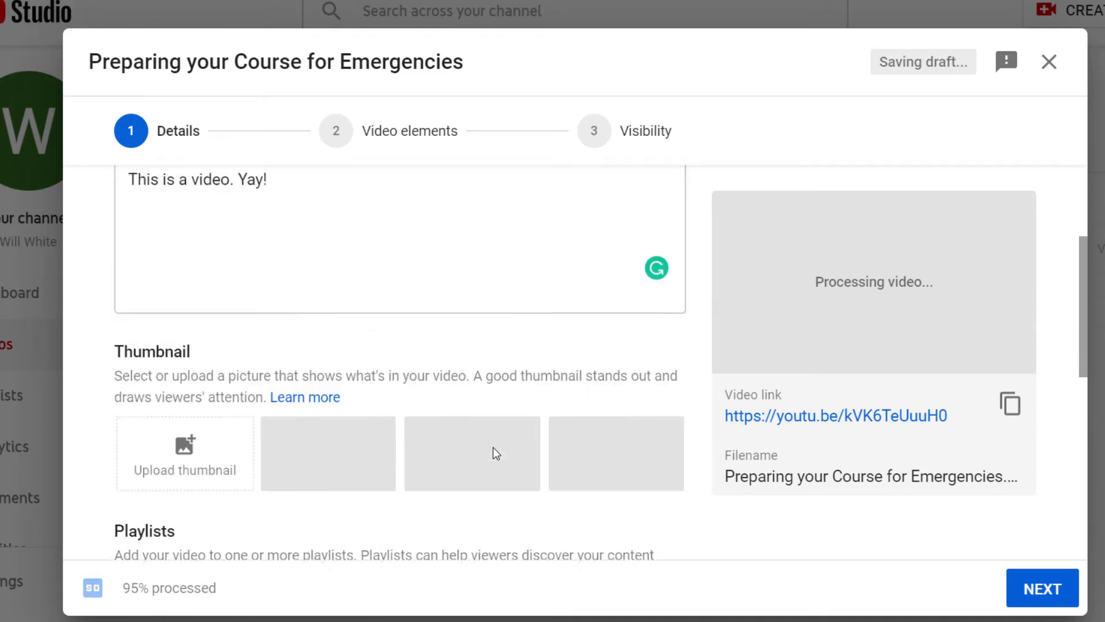
scroll(495, 452, up, 2)
scroll(495, 452, down, 2)
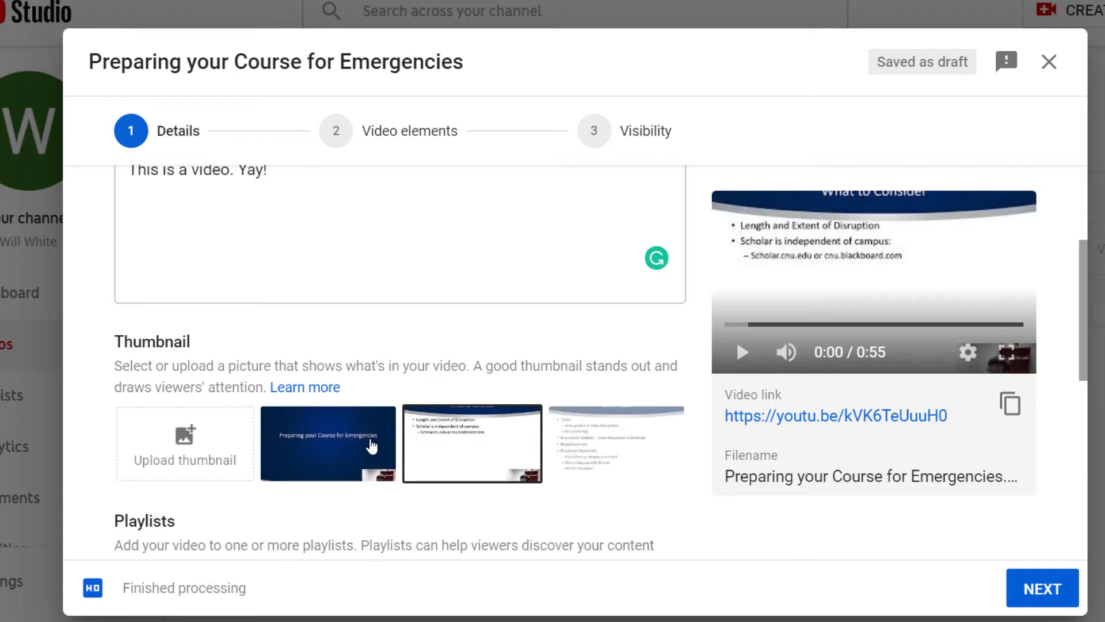
click(372, 446)
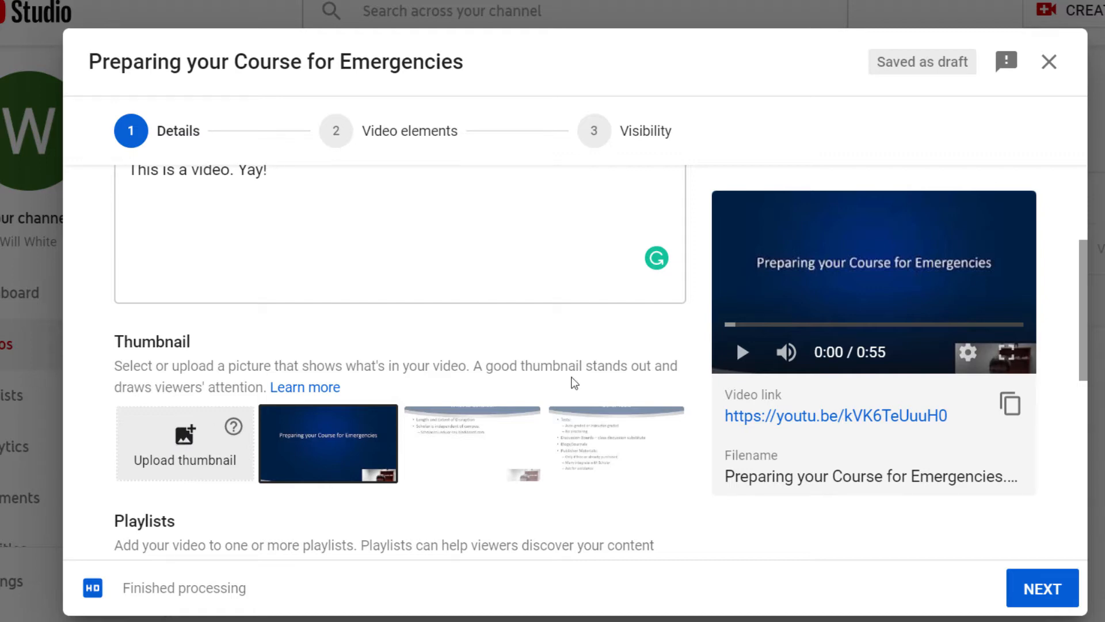
Skip the end screen and cards, set the visibility to Public and publish the video
scroll(772, 457, down, 7)
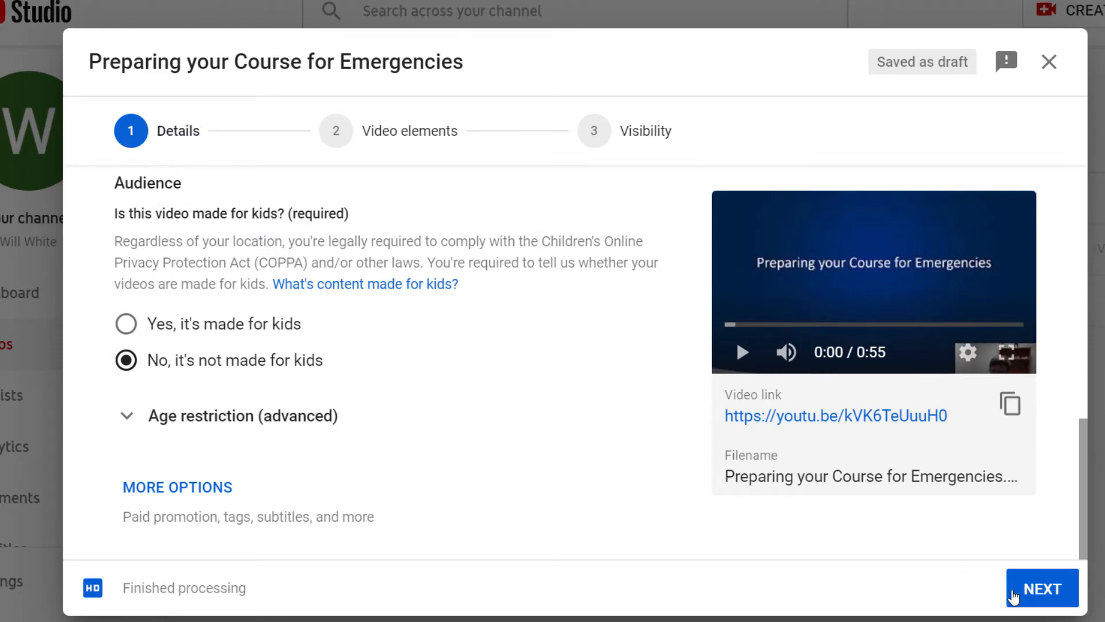
click(1013, 593)
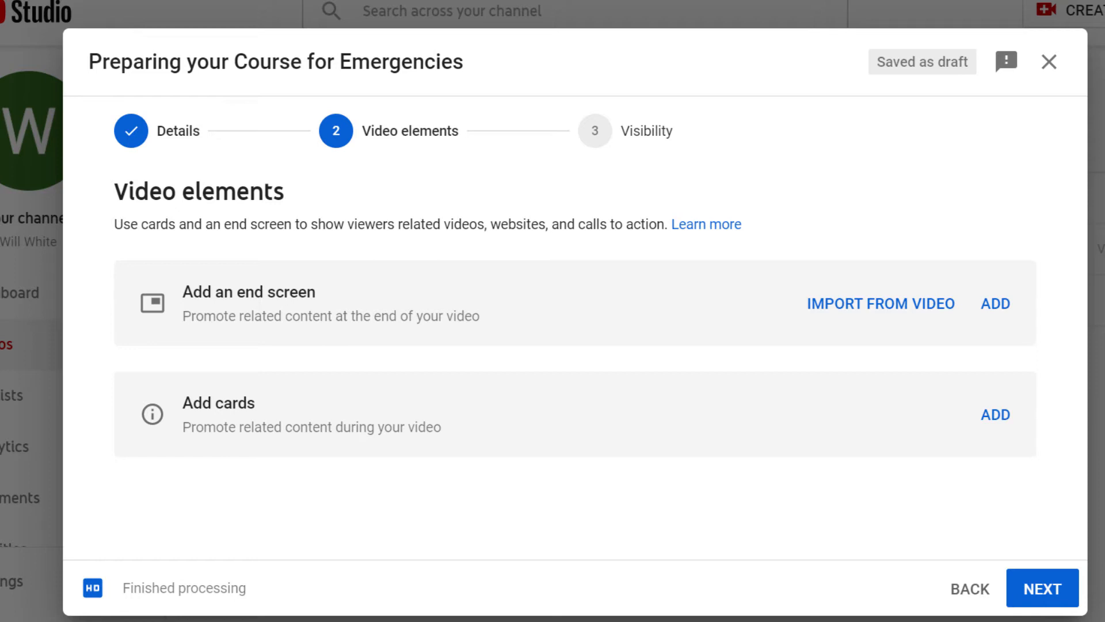
click(1015, 587)
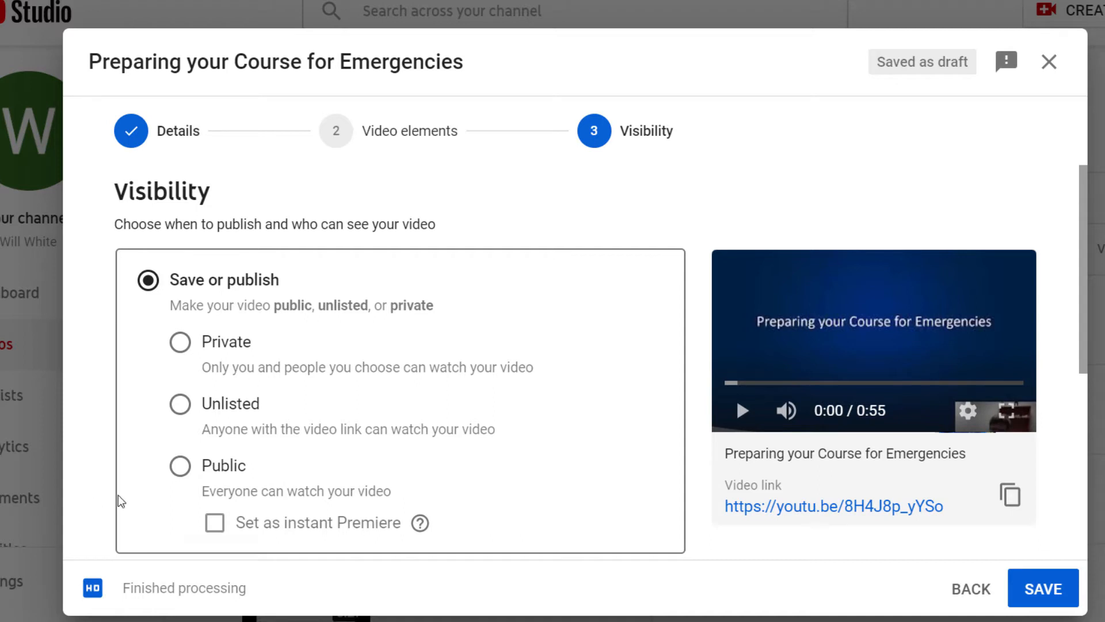
click(181, 466)
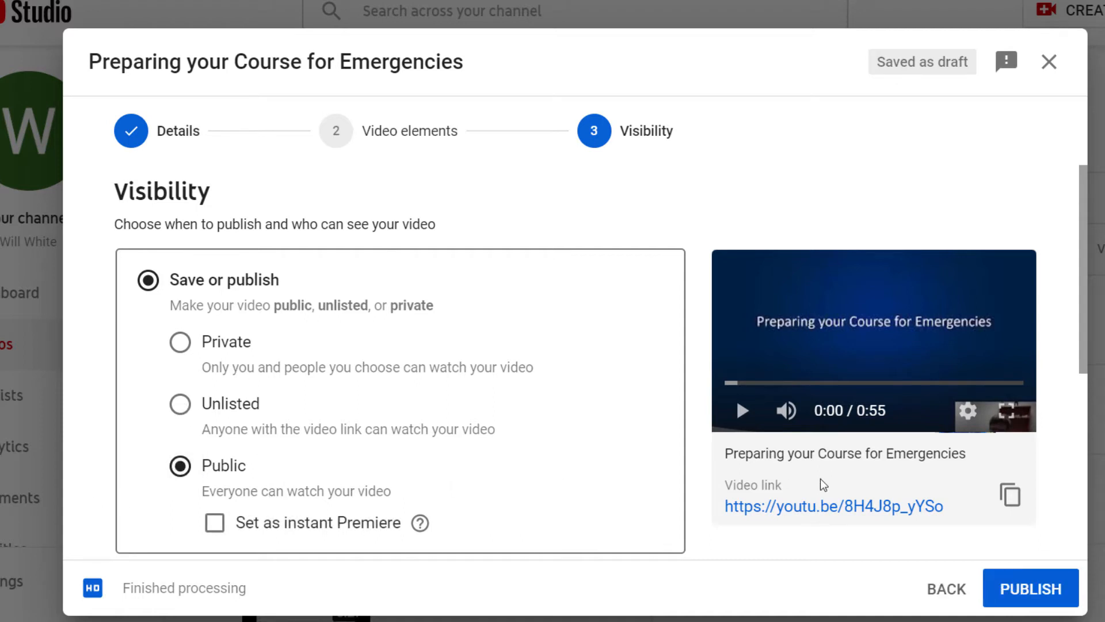
click(1031, 590)
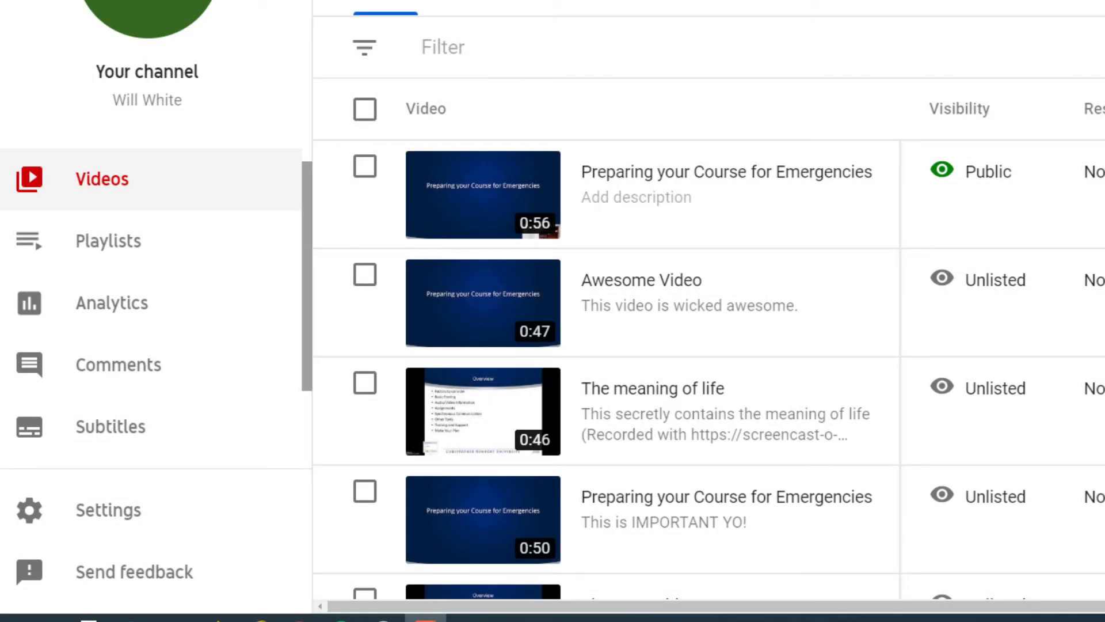
Open the details of the 3:38 "Boring Demo Recording" video and go to its subtitles
scroll(806, 412, down, 5)
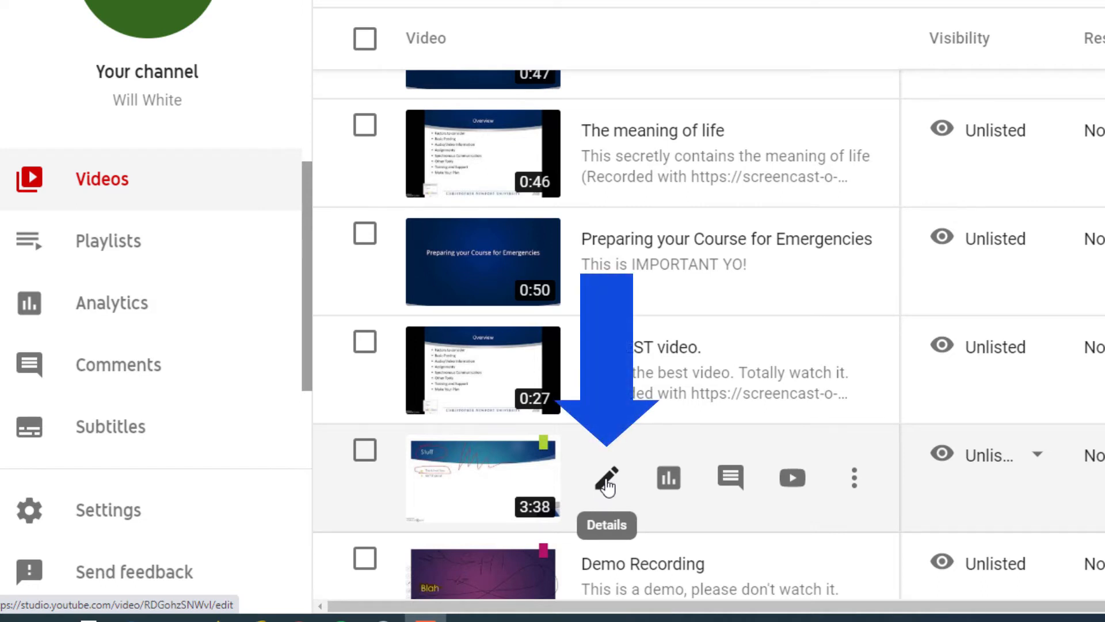
click(607, 485)
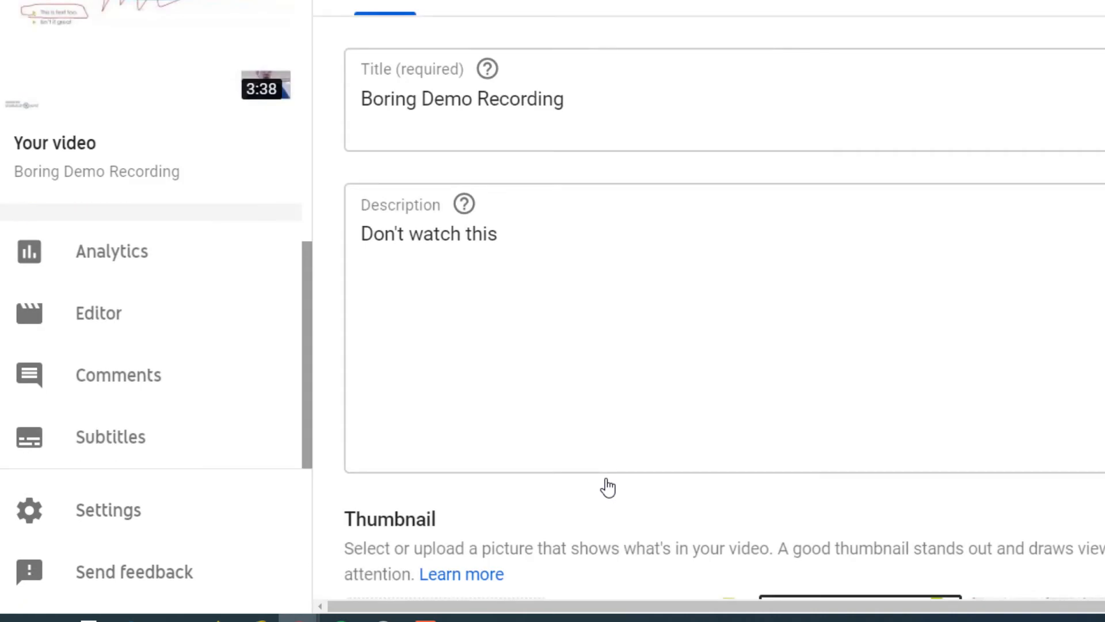
click(149, 462)
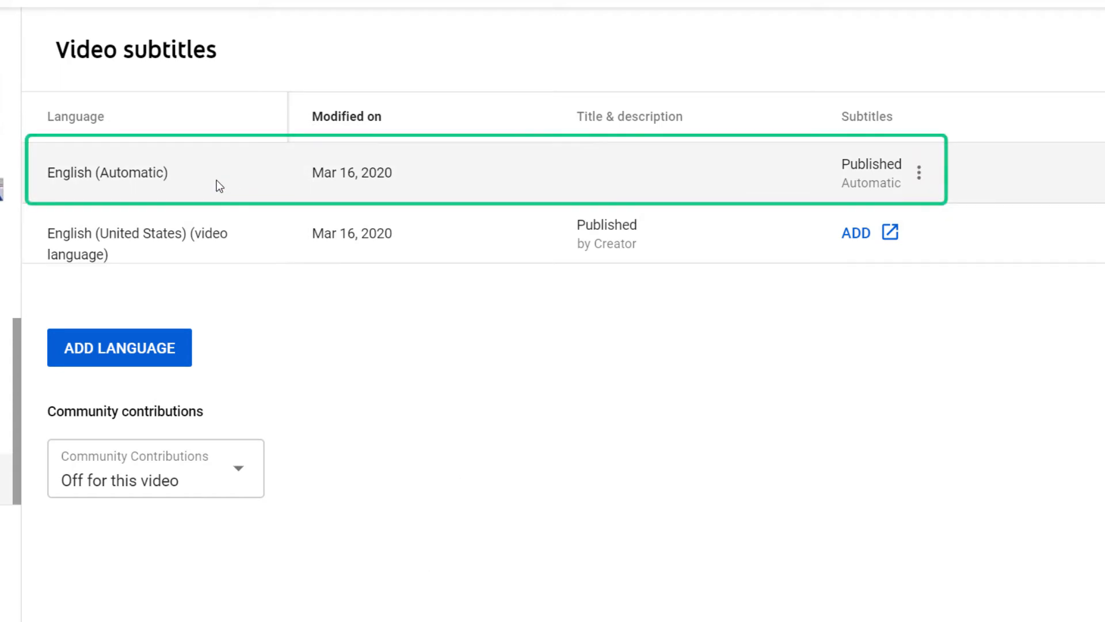
Open the automatic English subtitles for editing in Classic Studio and save the changes
click(918, 172)
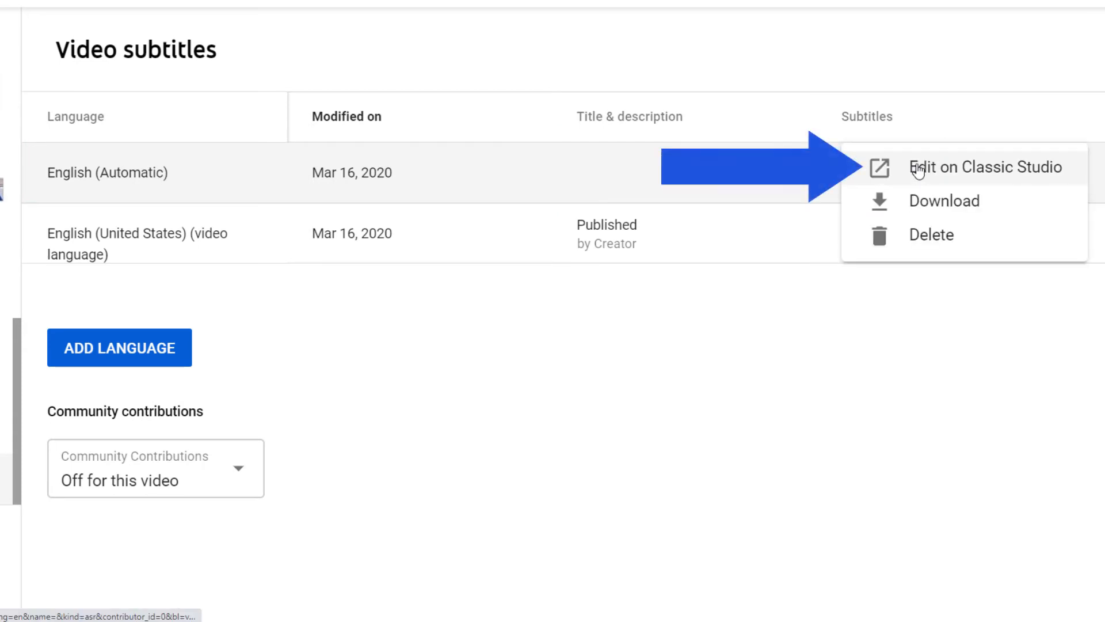
click(914, 174)
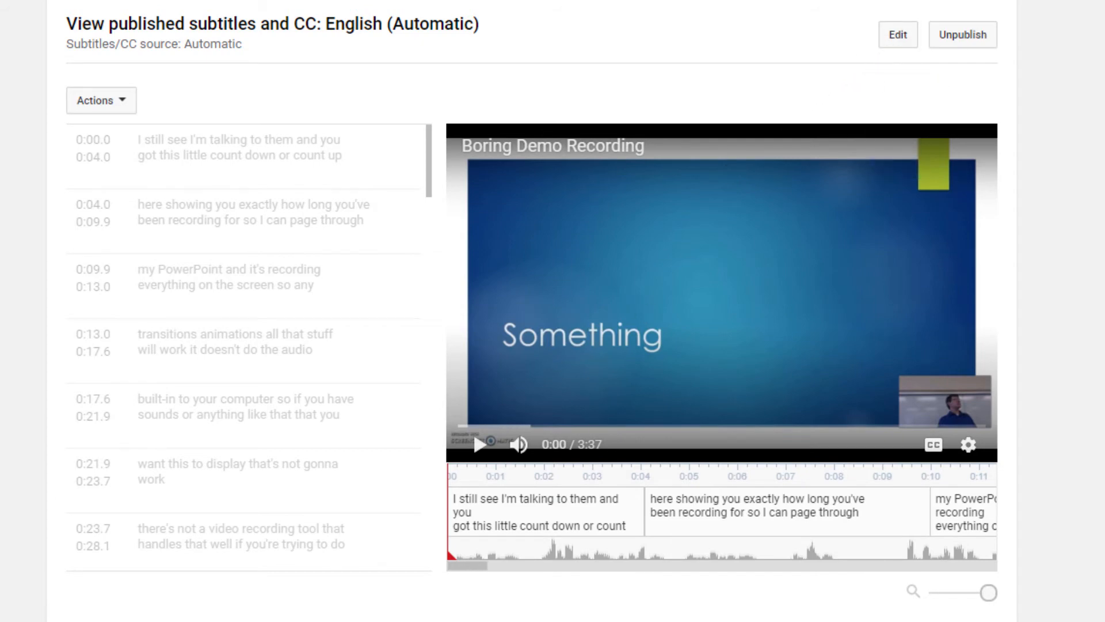
click(898, 34)
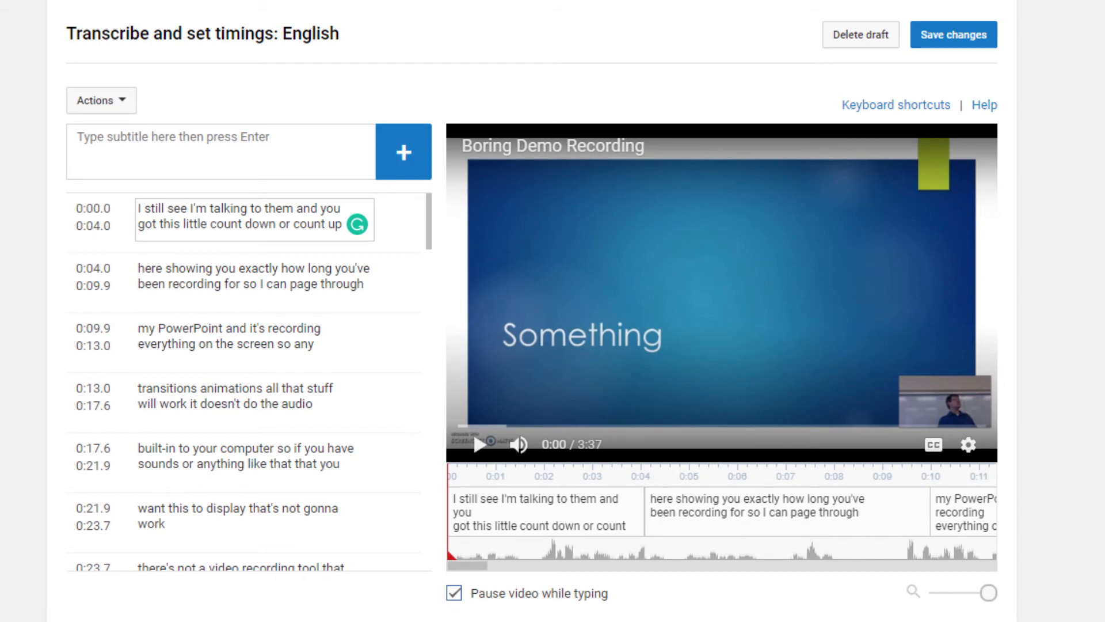
click(925, 42)
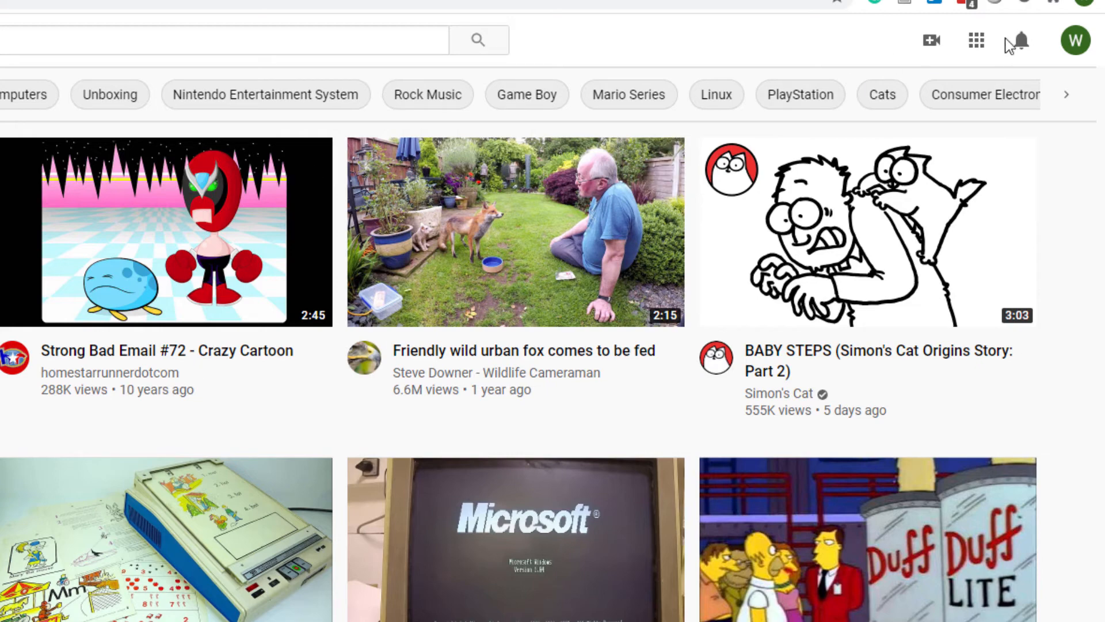
Go to the channel's video list in YouTube Studio and view the public "Preparing your Course for Emergencies" video on YouTube
click(1074, 43)
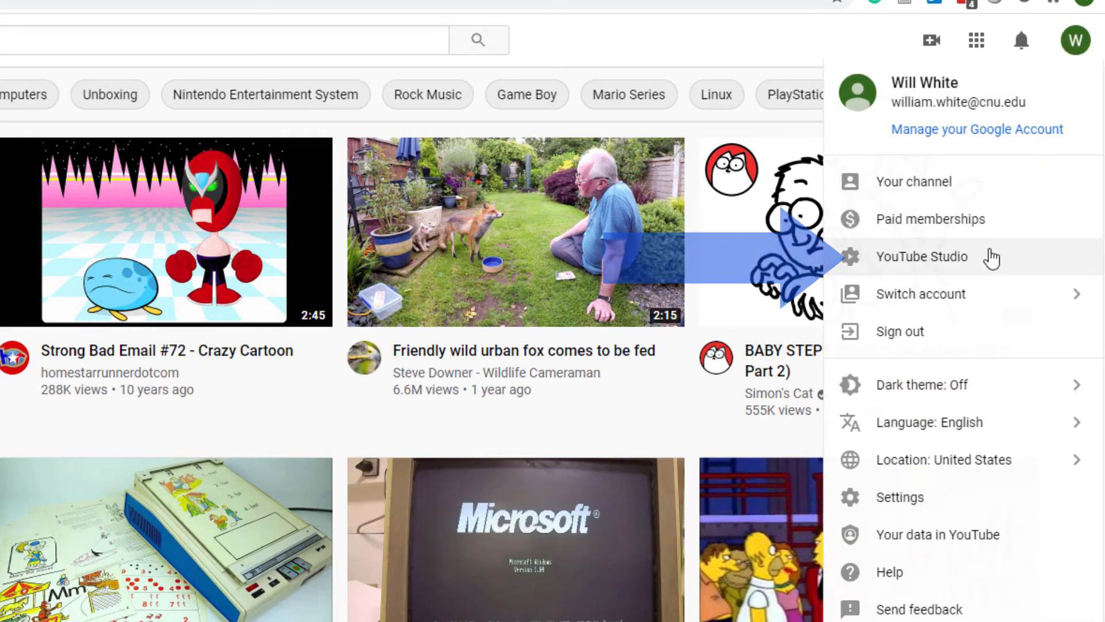
key(Escape)
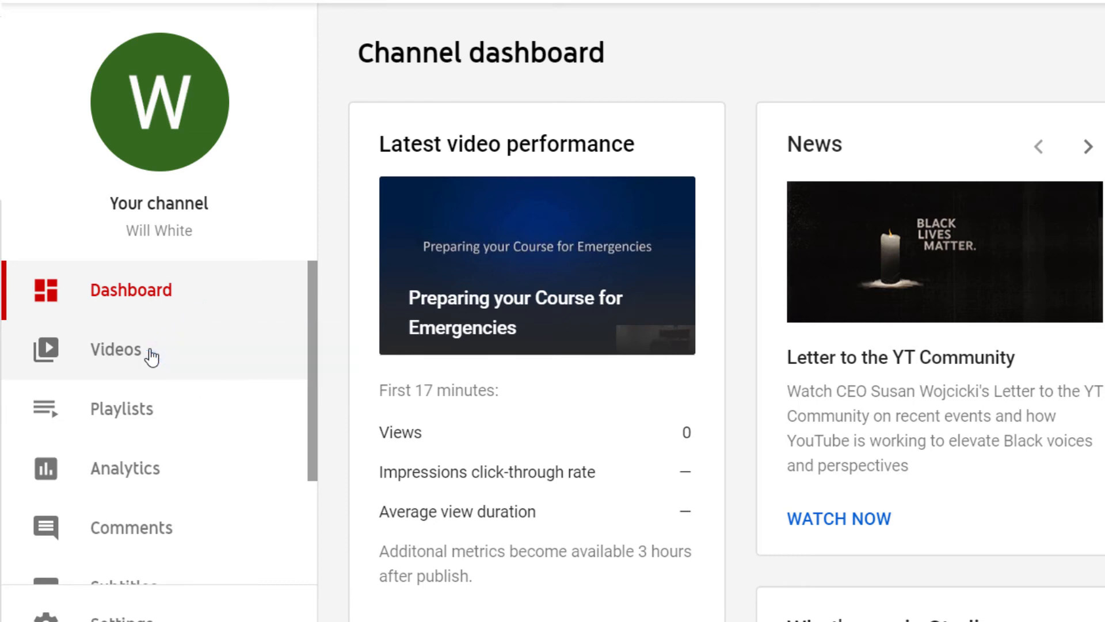
click(151, 358)
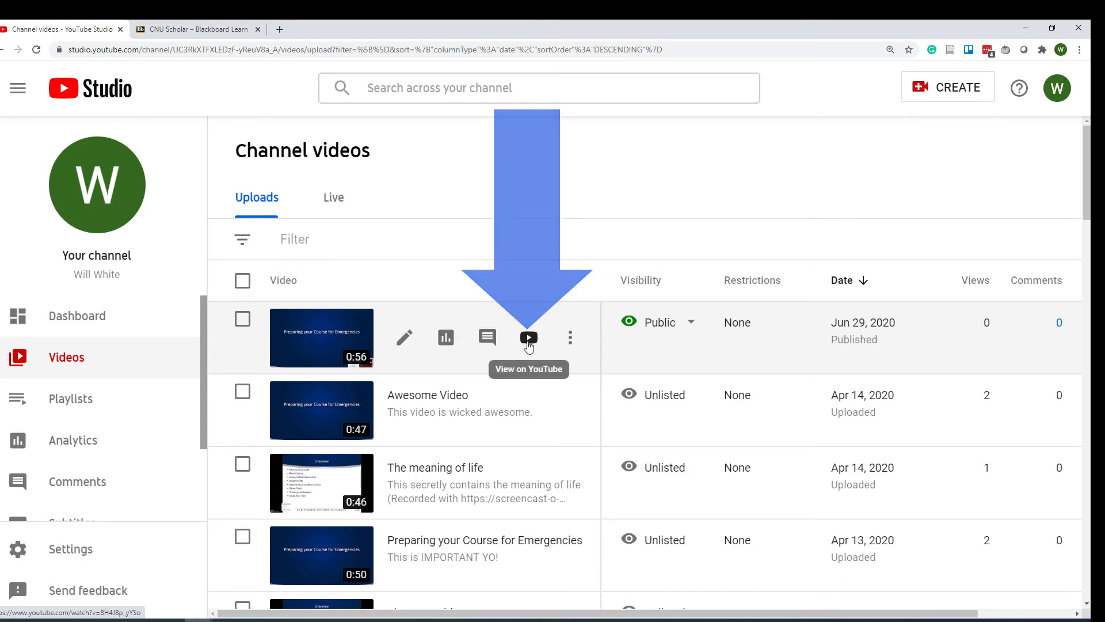
click(528, 337)
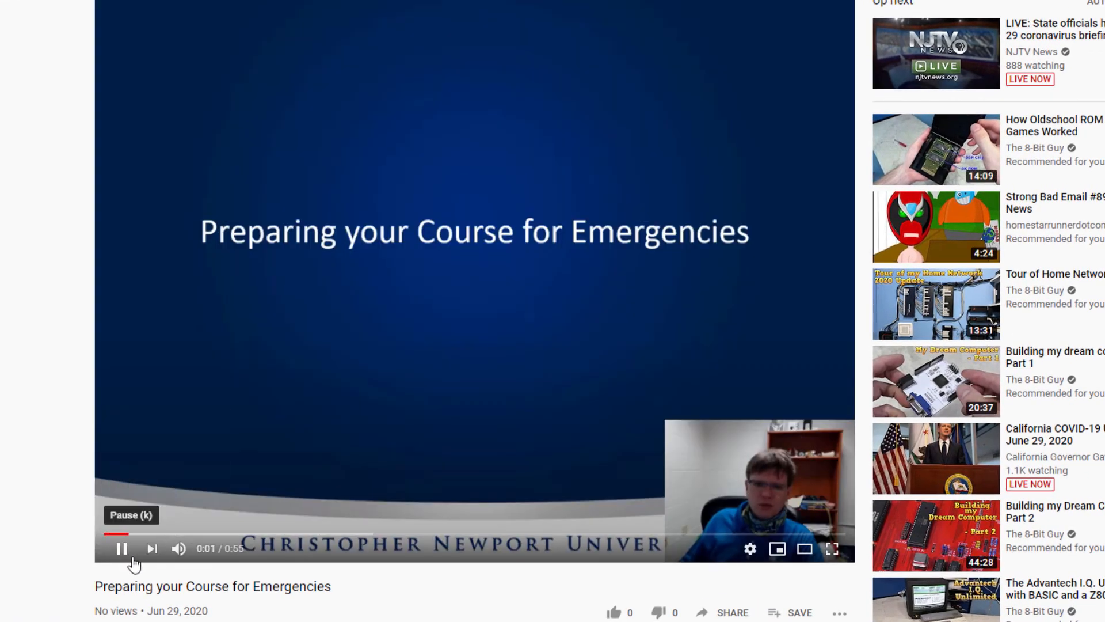
Pause the video and copy its share link
click(122, 550)
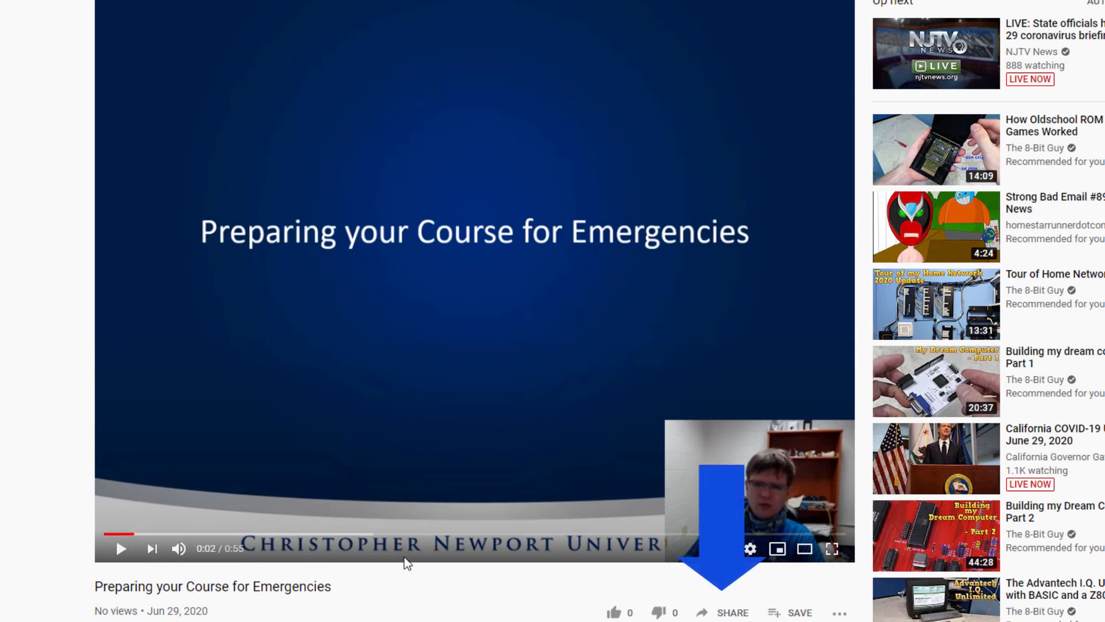
click(711, 611)
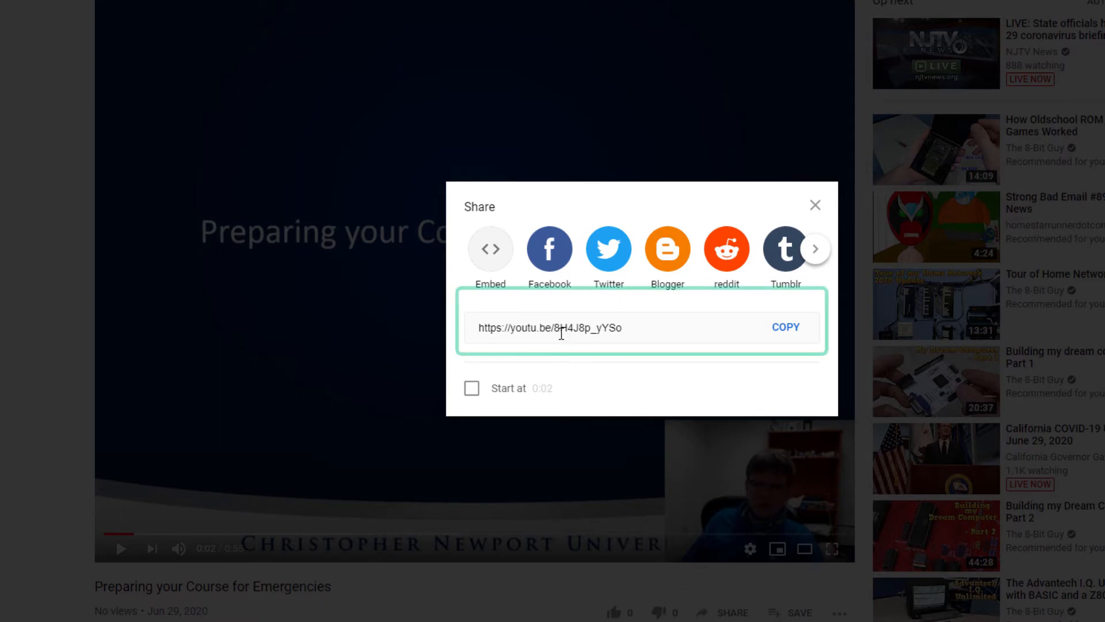
click(783, 332)
key(ctrl+c)
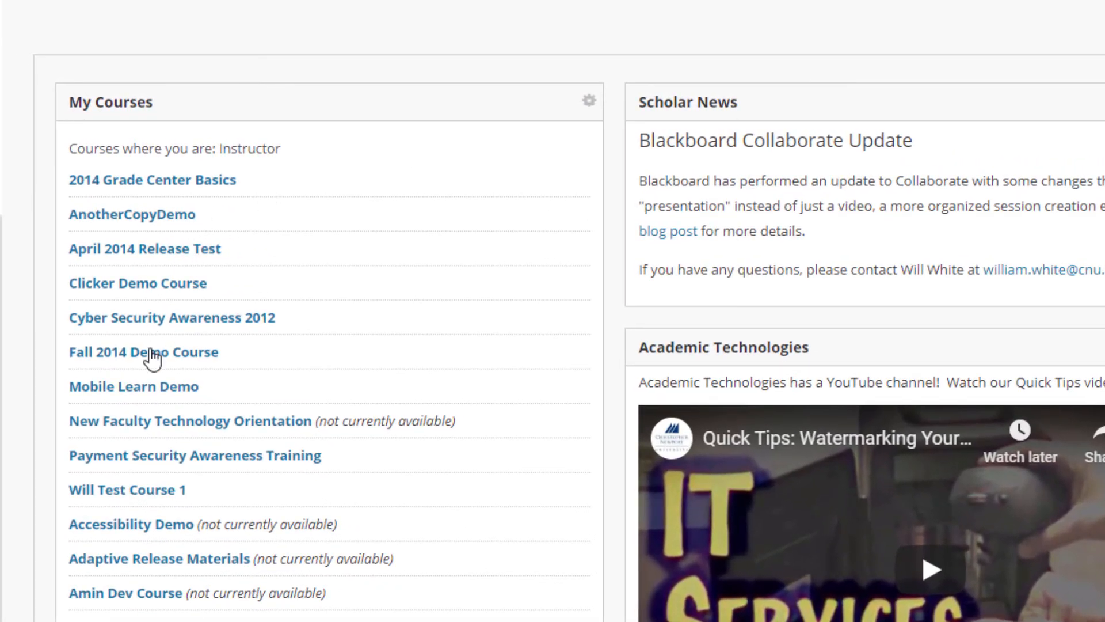
Open the Cat Videos YAY! area of the Fall 2014 Demo Course in Blackboard and start a new web link
click(152, 356)
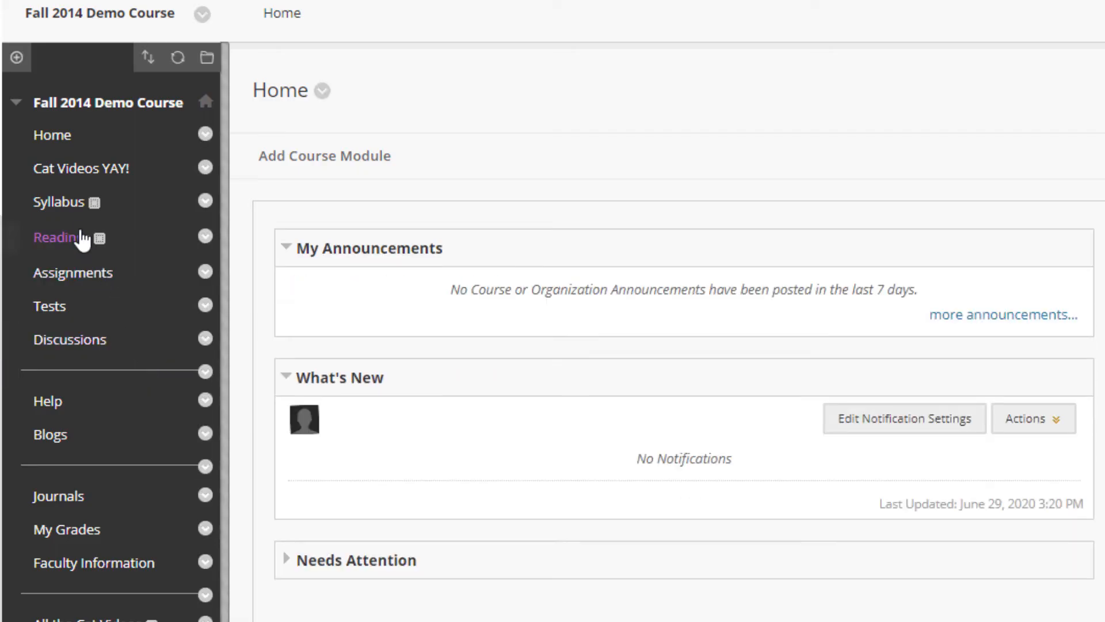
click(63, 168)
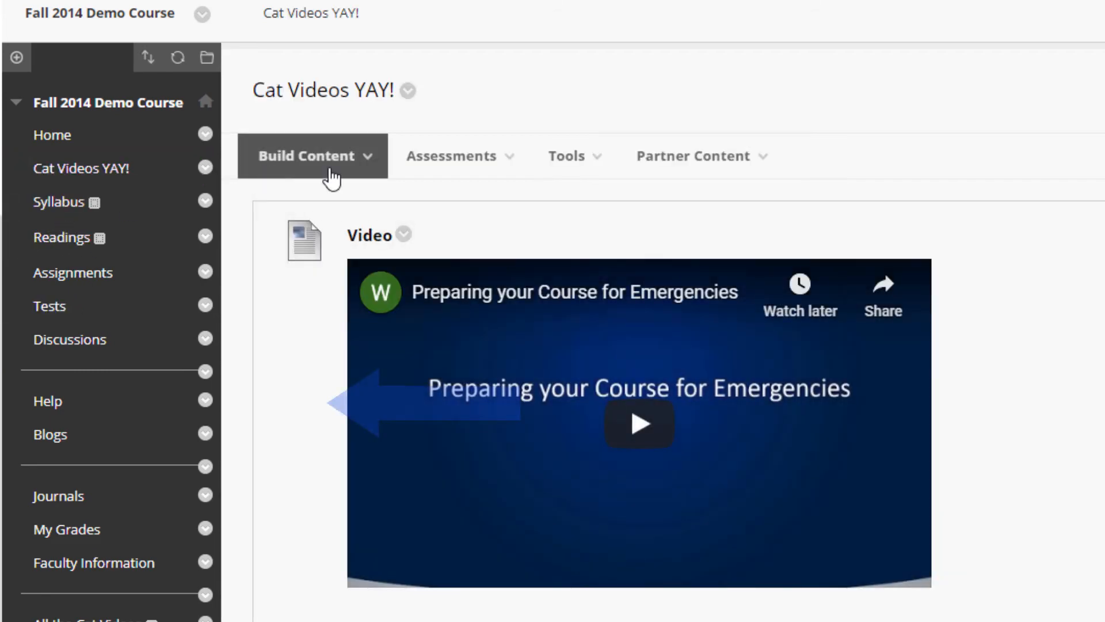
click(331, 172)
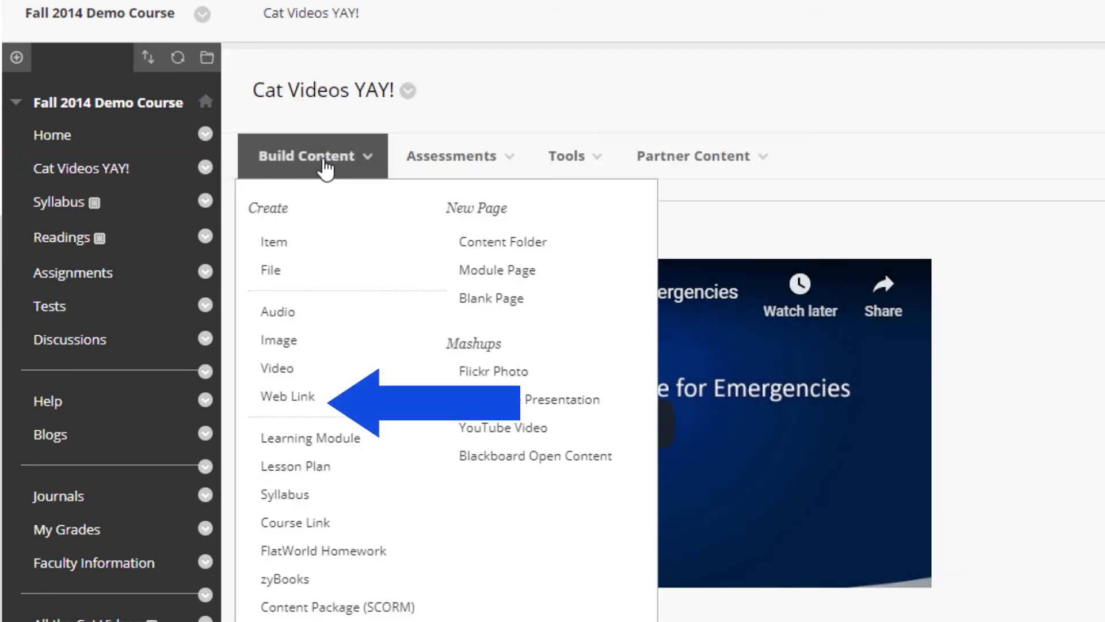
click(321, 398)
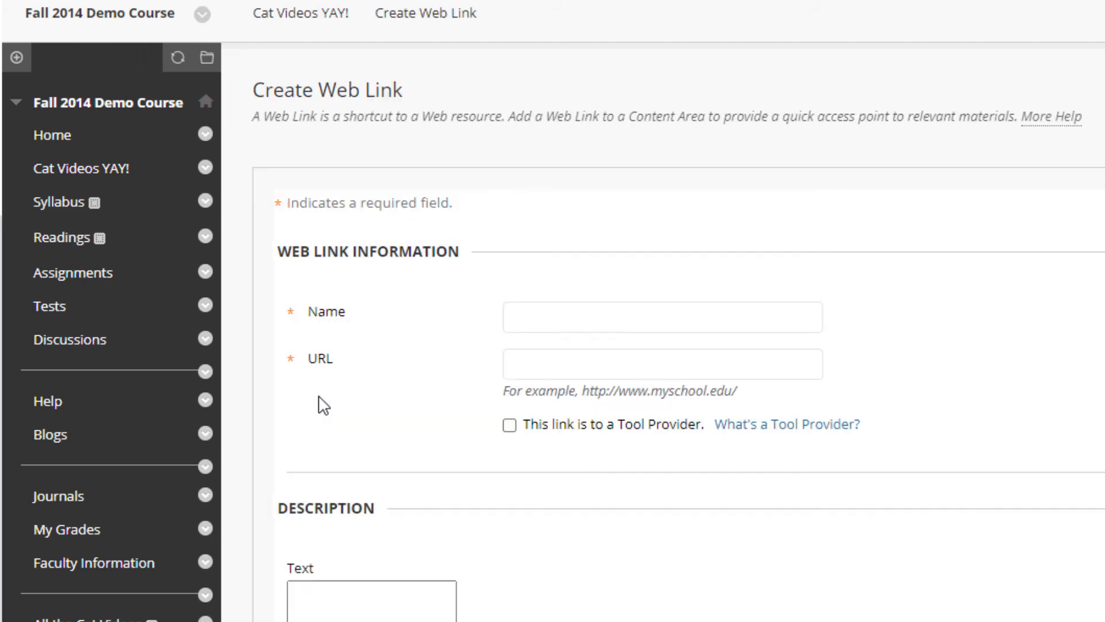
Name the web link "Important Video", paste the copied YouTube share link as its URL and submit it
click(429, 316)
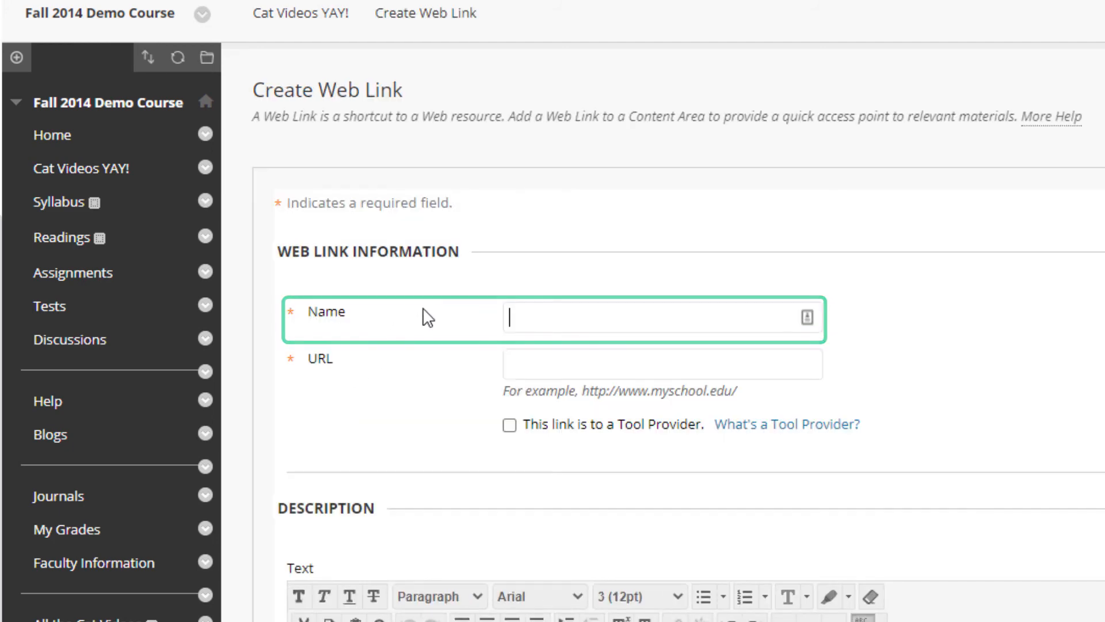
text(Important Video)
key(Tab)
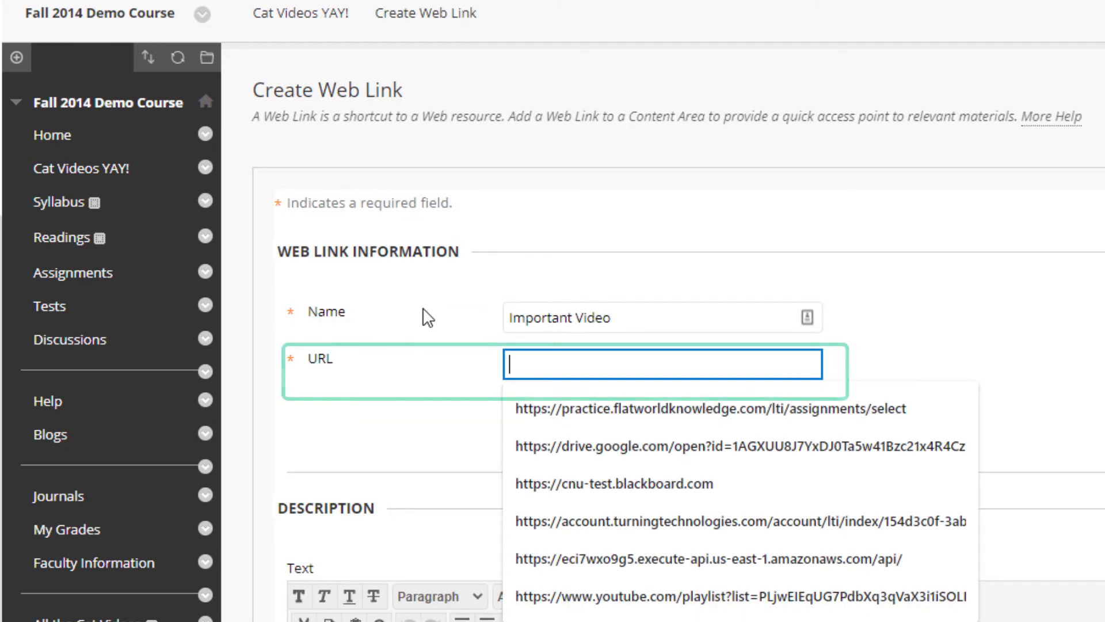
key(ctrl+v)
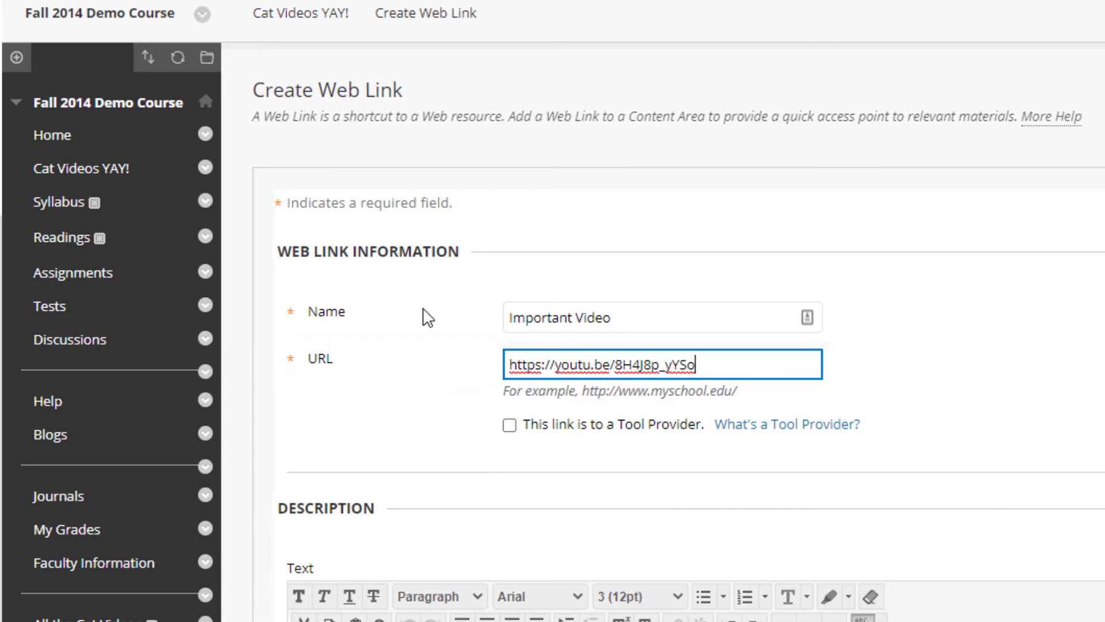
scroll(1100, 114, down, 10)
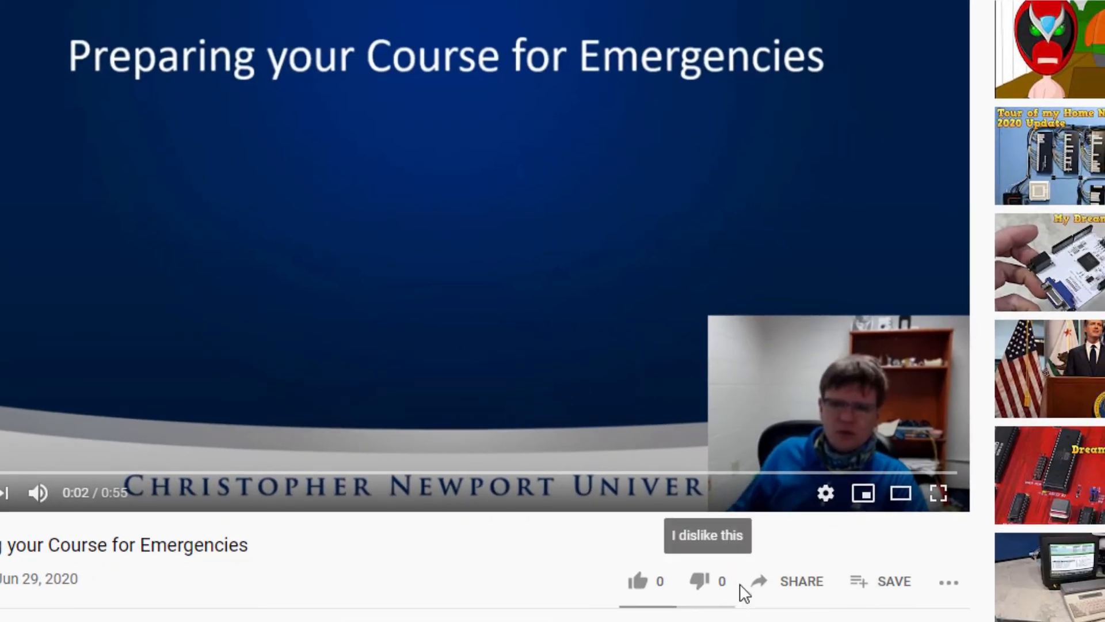
Copy the embed code of the "Preparing your Course for Emergencies" video from its sharing options on YouTube
click(770, 586)
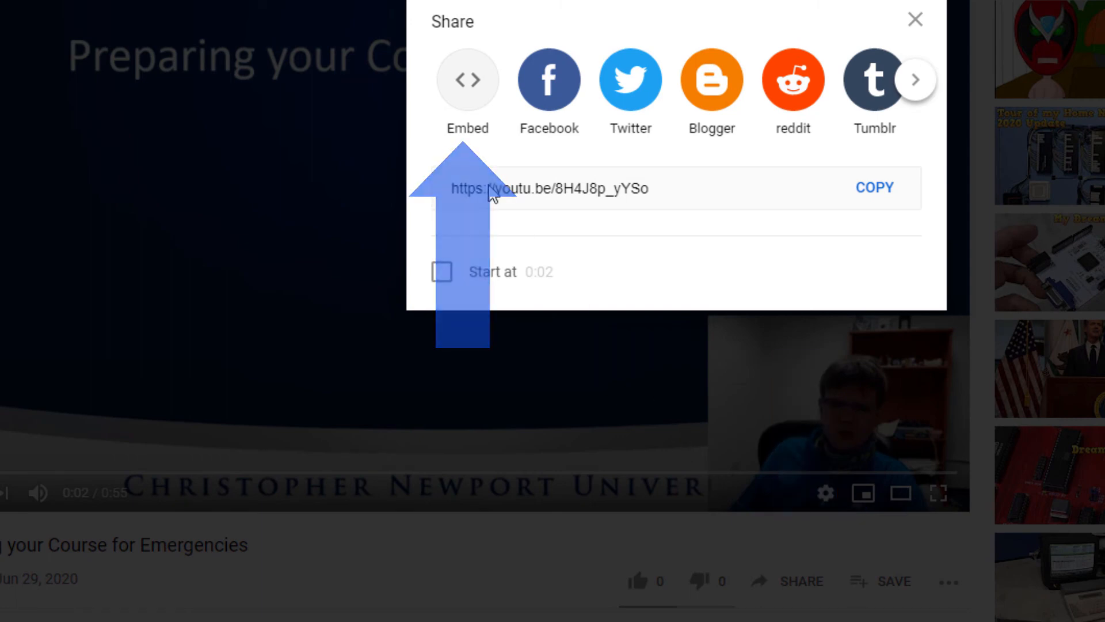
click(468, 80)
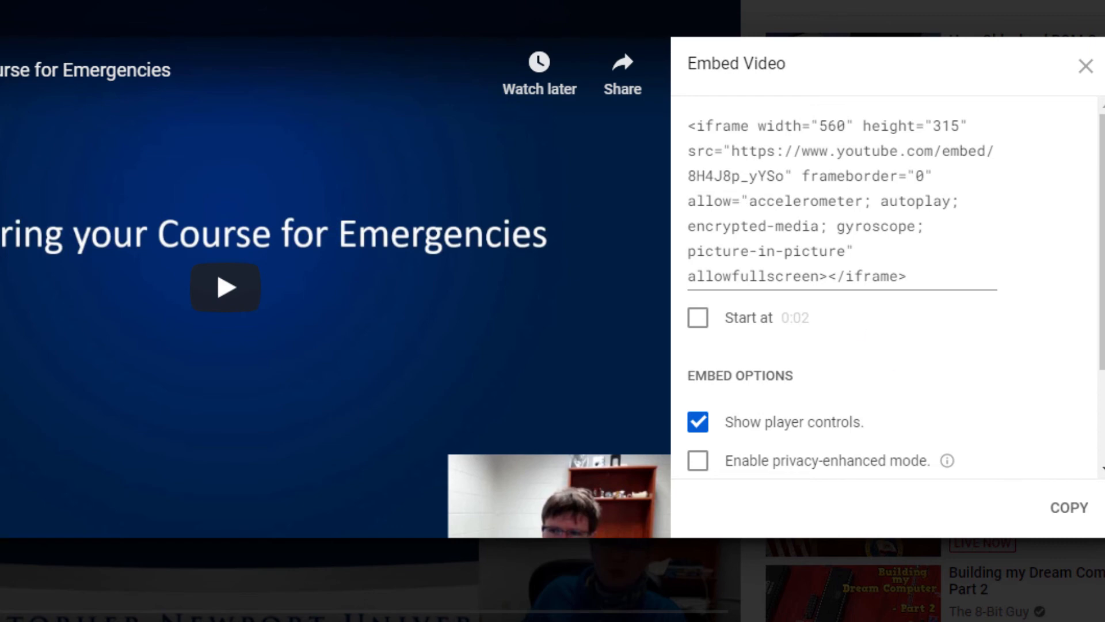
click(1070, 518)
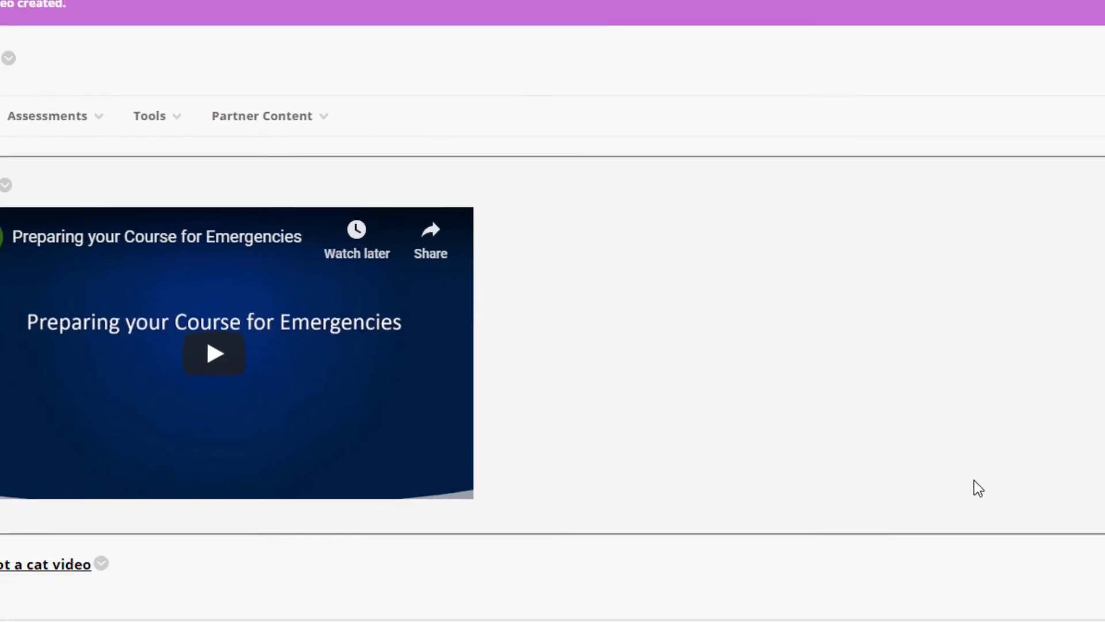
Start a new content item named "Embedding!" in the Blackboard course area and show the text editor's full set of tools
click(27, 119)
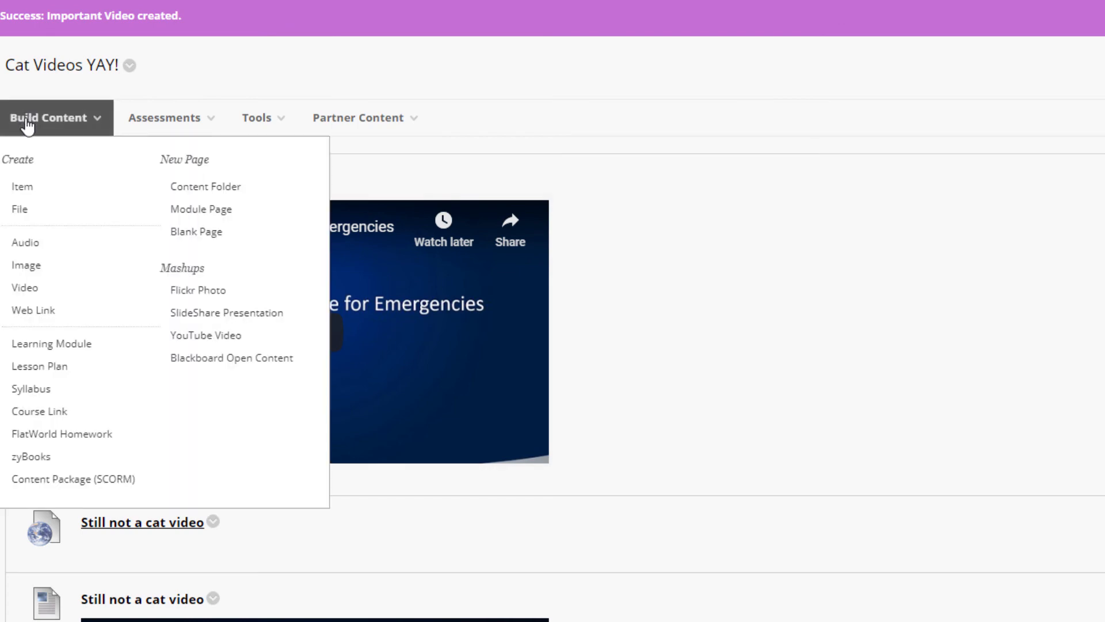
click(26, 189)
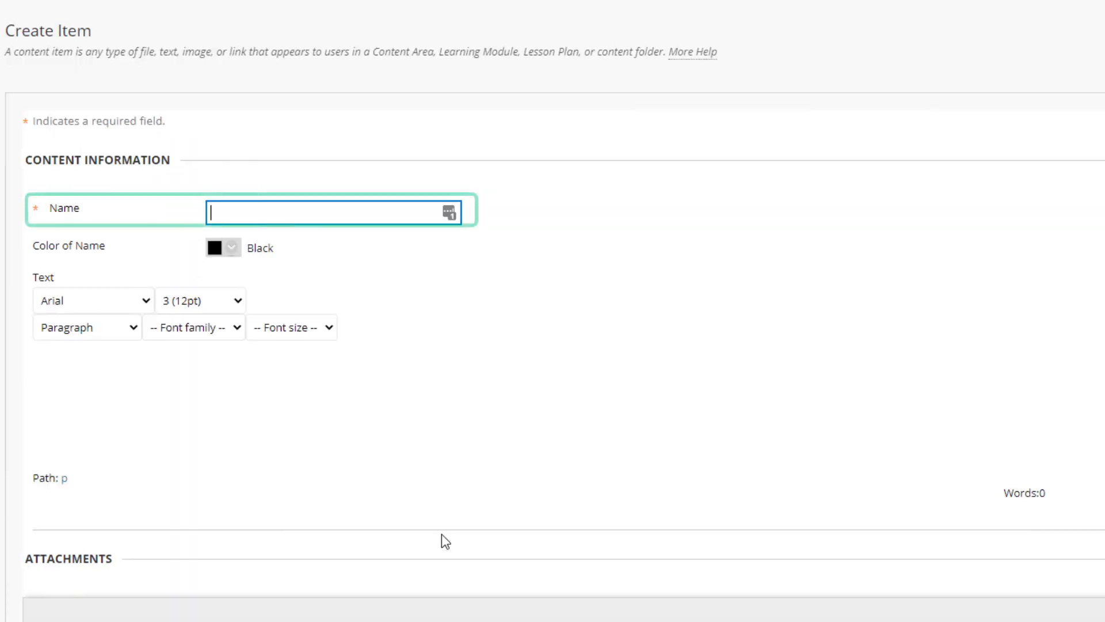
text(Embedding!)
click(419, 420)
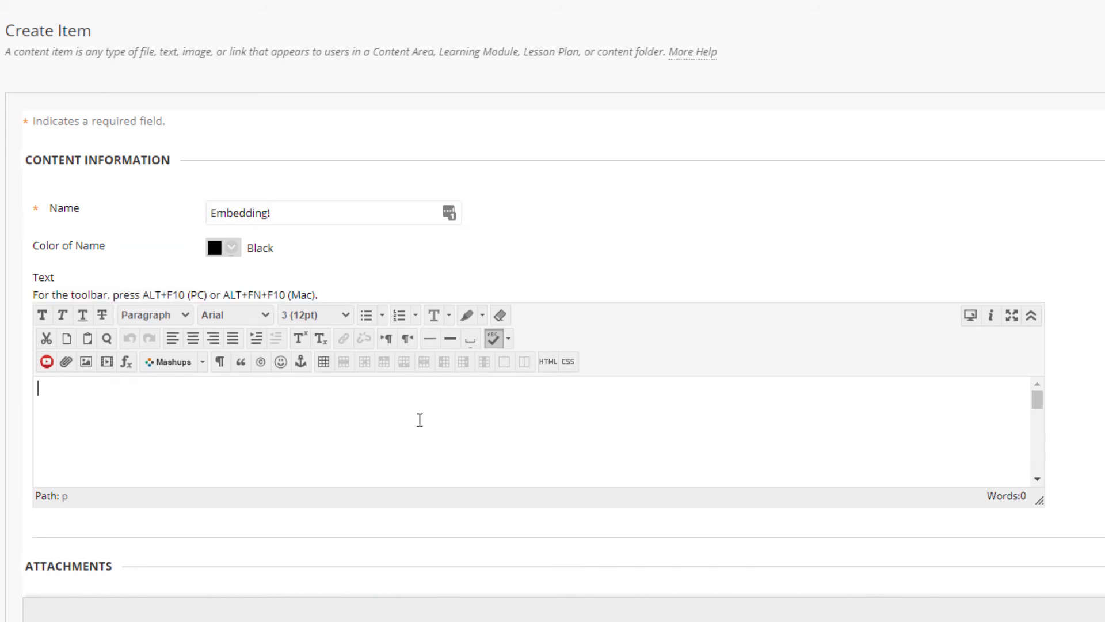
click(1031, 317)
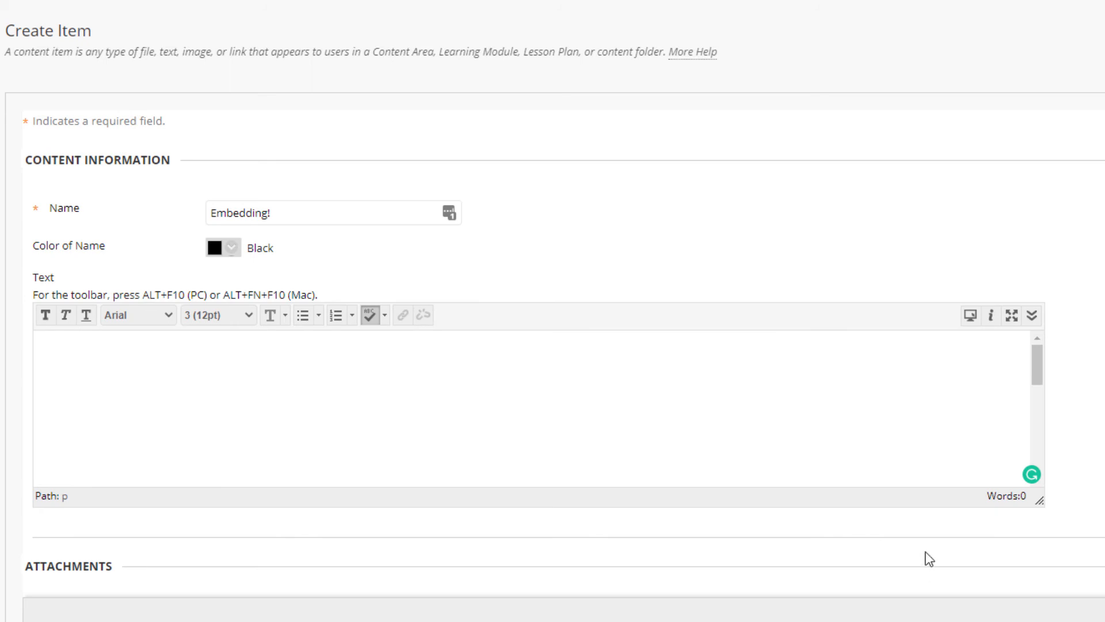
click(1033, 318)
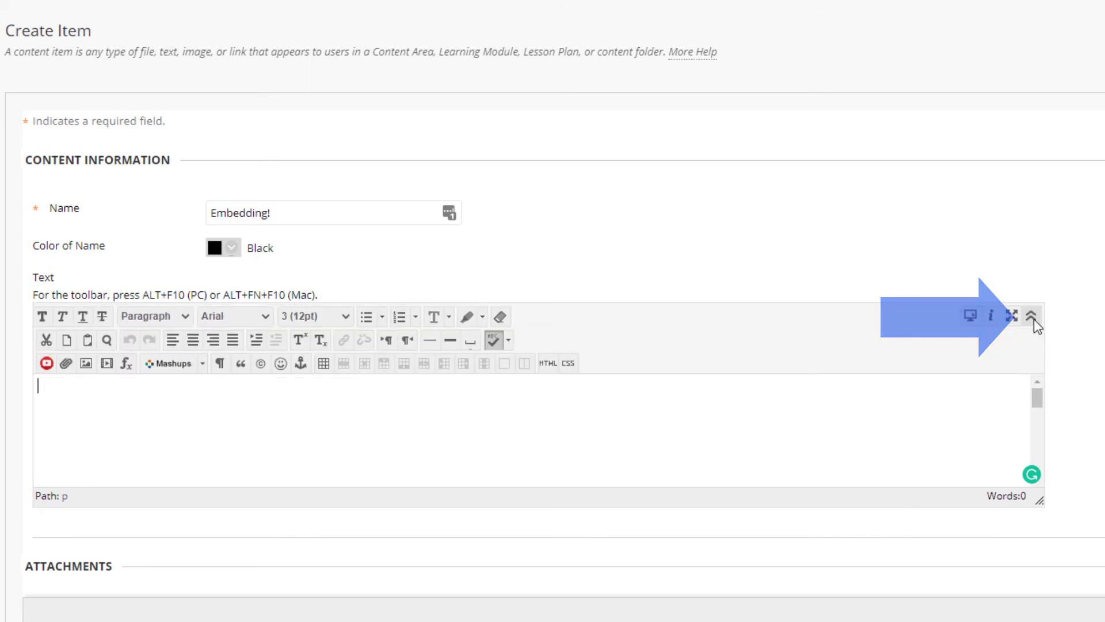
Paste the copied YouTube embed code into the item's HTML source, then submit the item and look for it in the content area
click(547, 368)
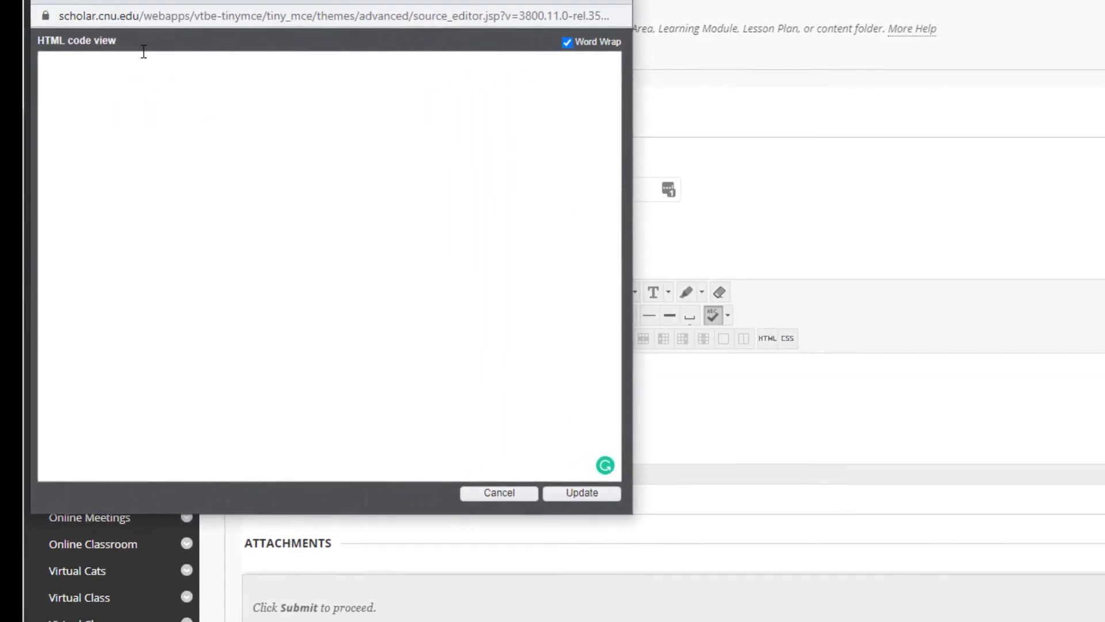
key(ctrl+v)
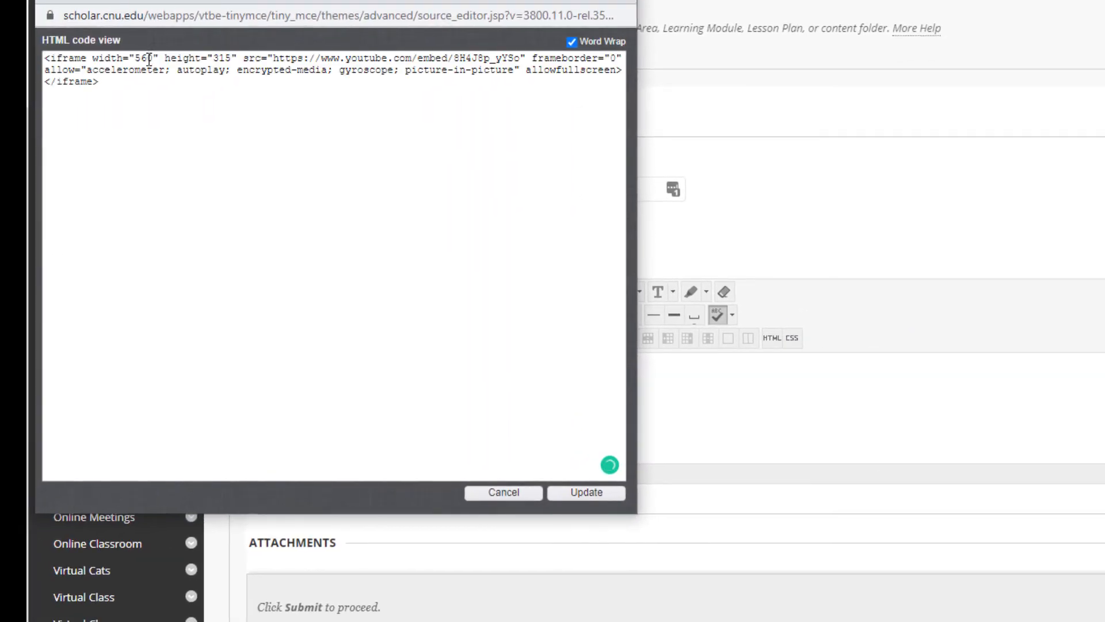
click(585, 495)
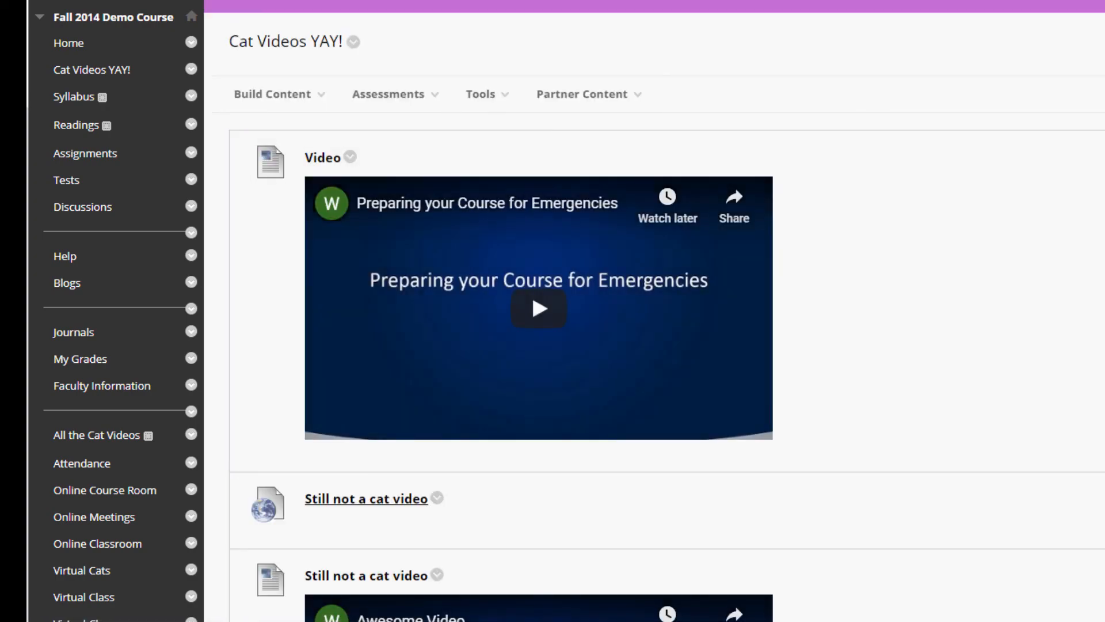
scroll(655, 311, down, 20)
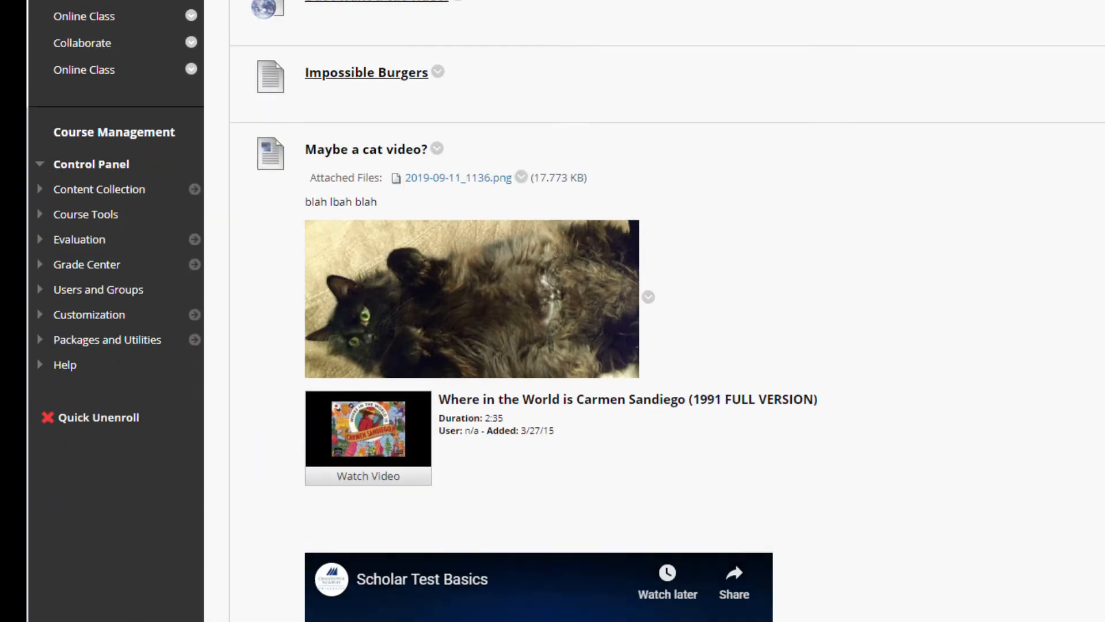
scroll(654, 311, down, 5)
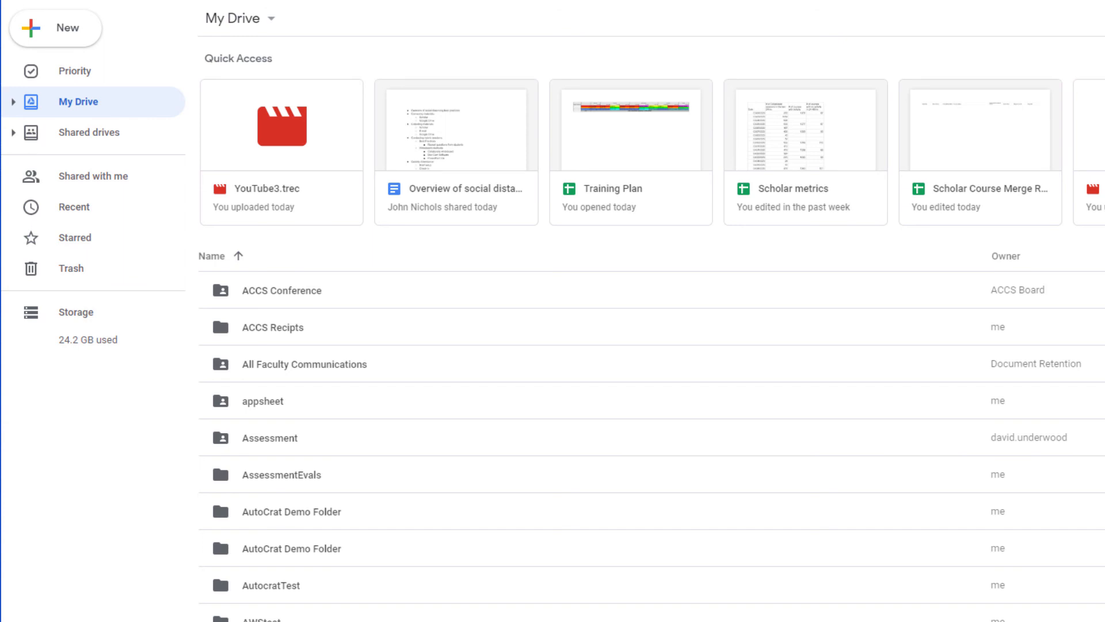
Upload the video file to My Drive in Google Drive and open the sharing settings of Demo recording.mp4
drag(23, 504, 919, 244)
scroll(651, 345, down, 20)
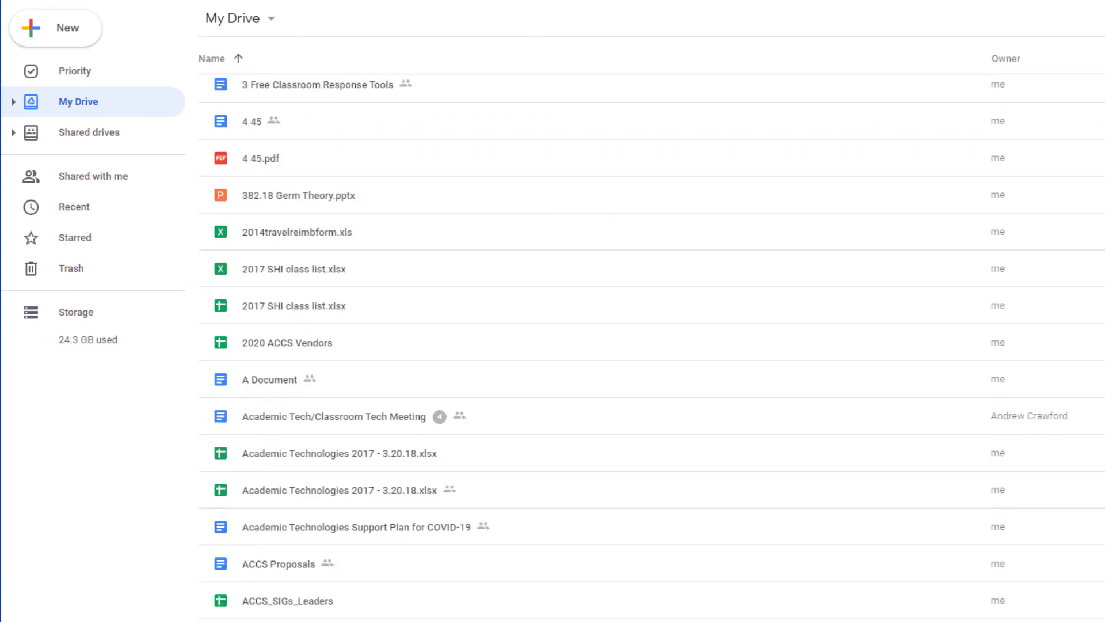
scroll(652, 345, down, 20)
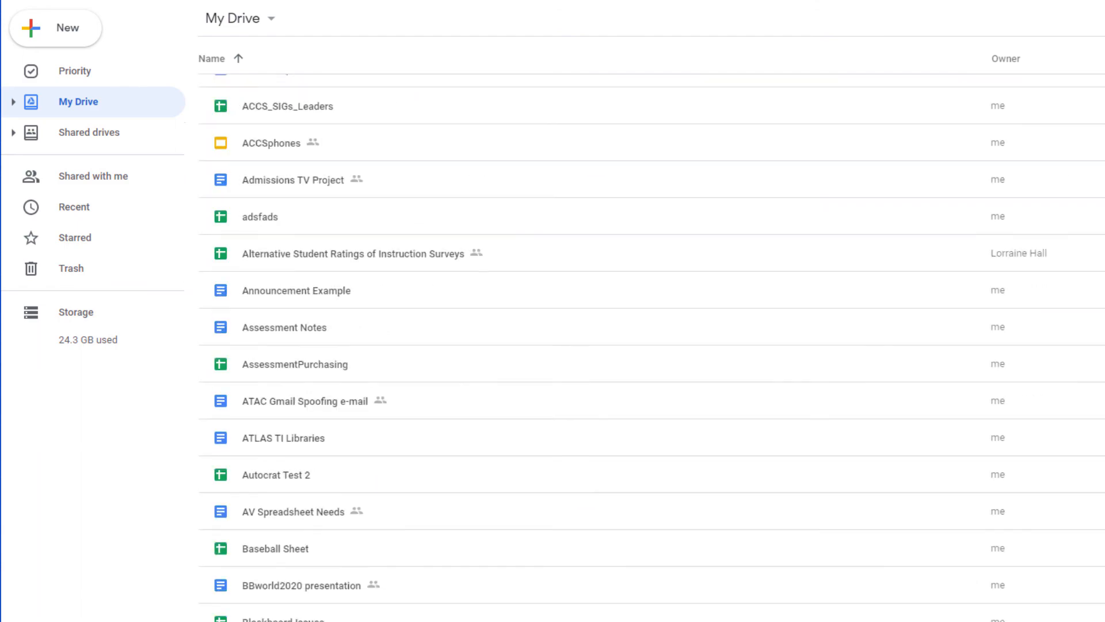
scroll(652, 345, down, 8)
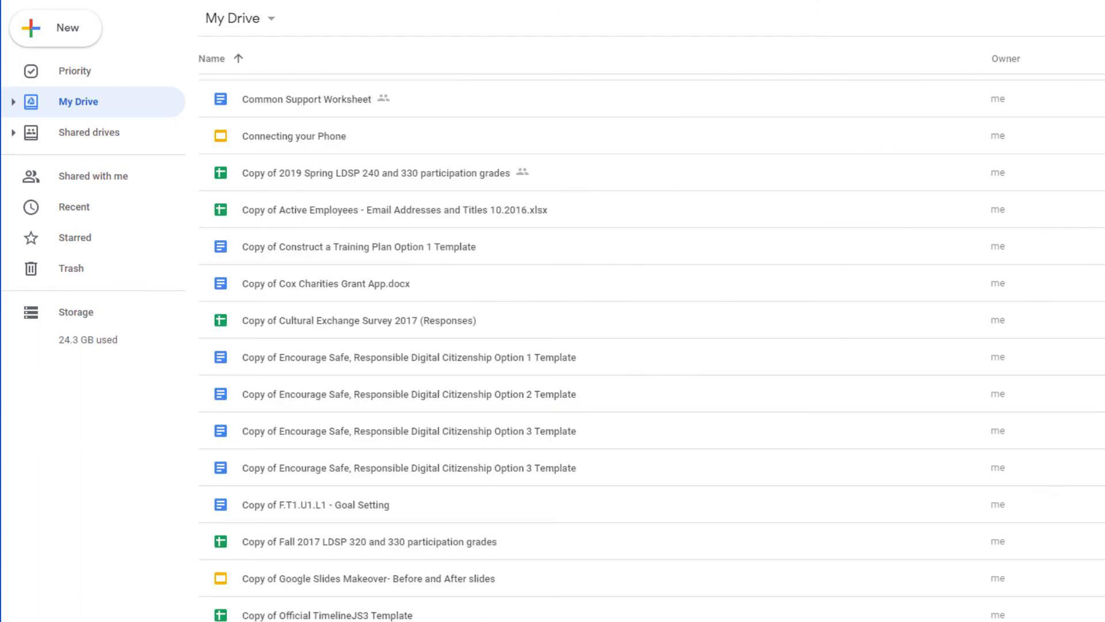
scroll(651, 345, down, 12)
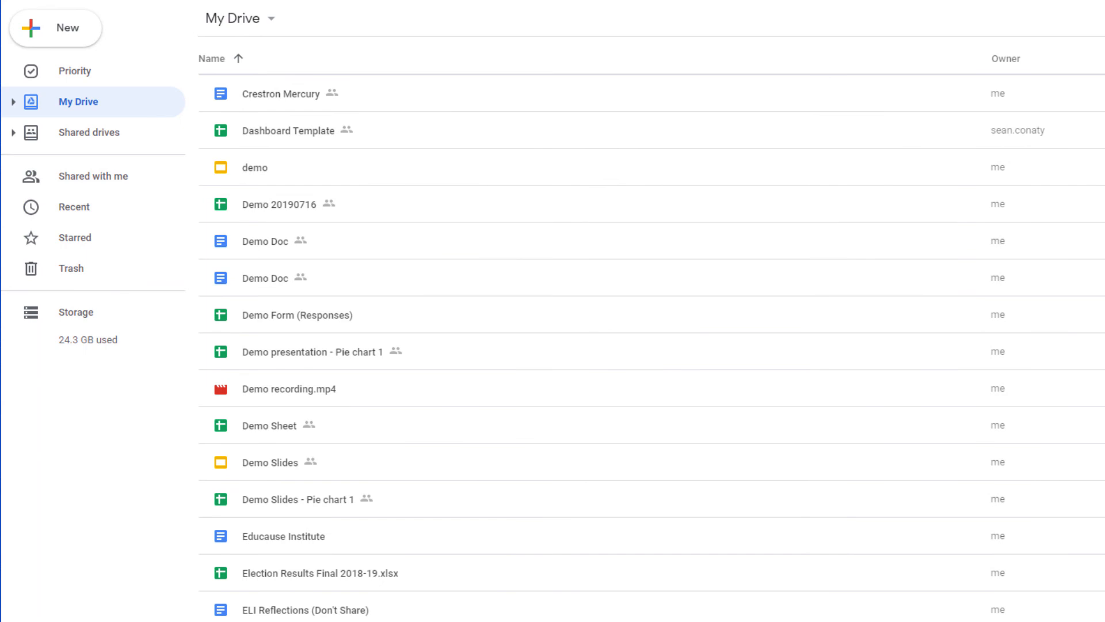
right_click(333, 399)
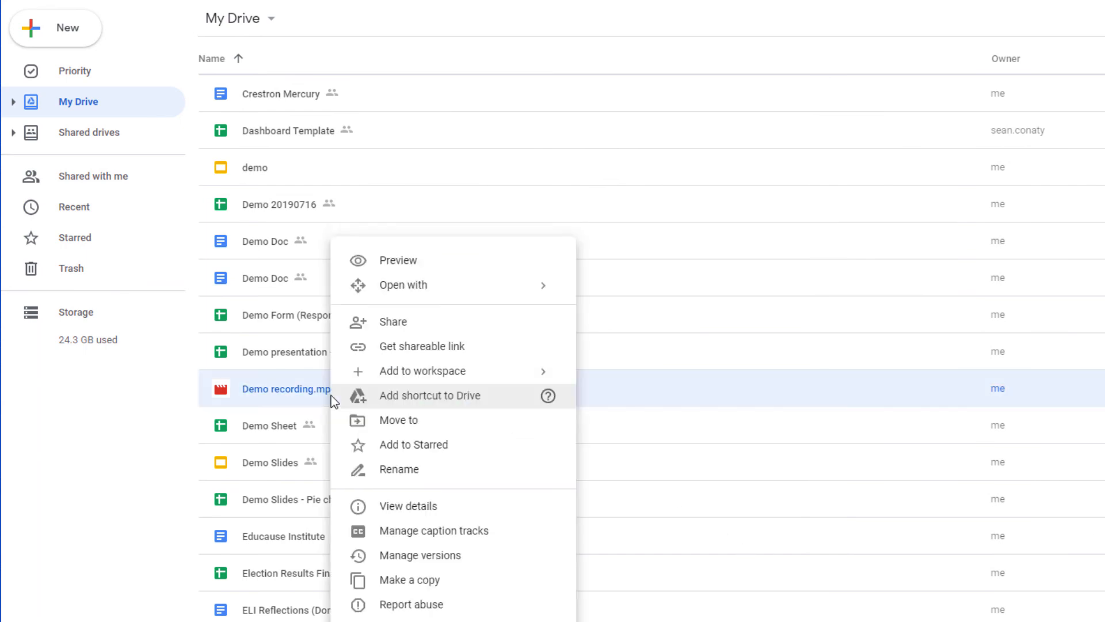
click(391, 322)
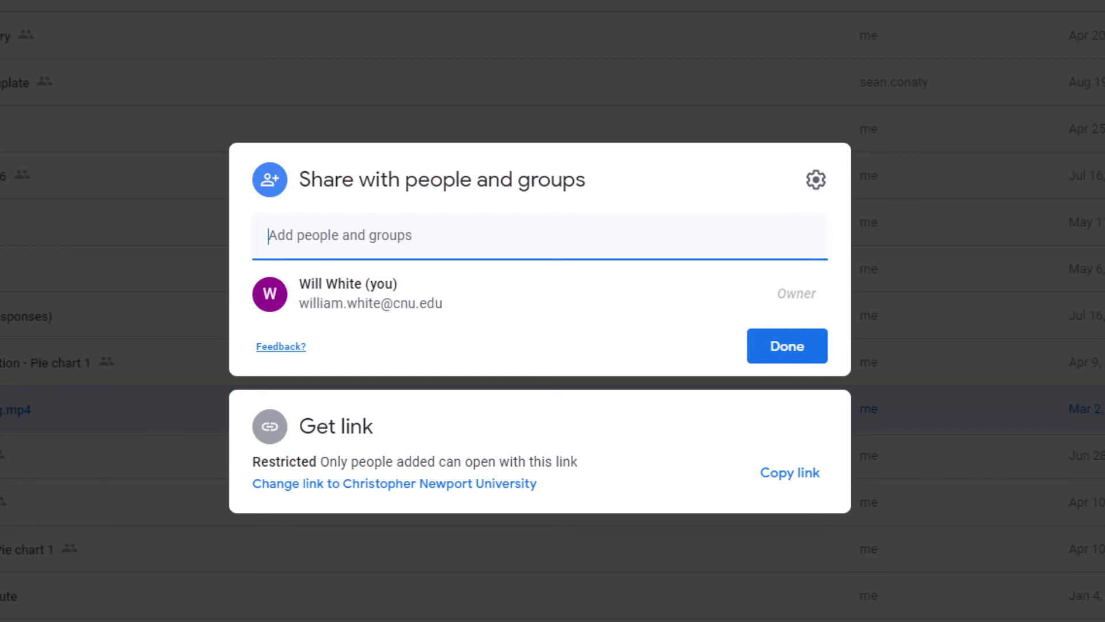
Change the video's link access to Christopher Newport University and copy the sharing link
click(403, 485)
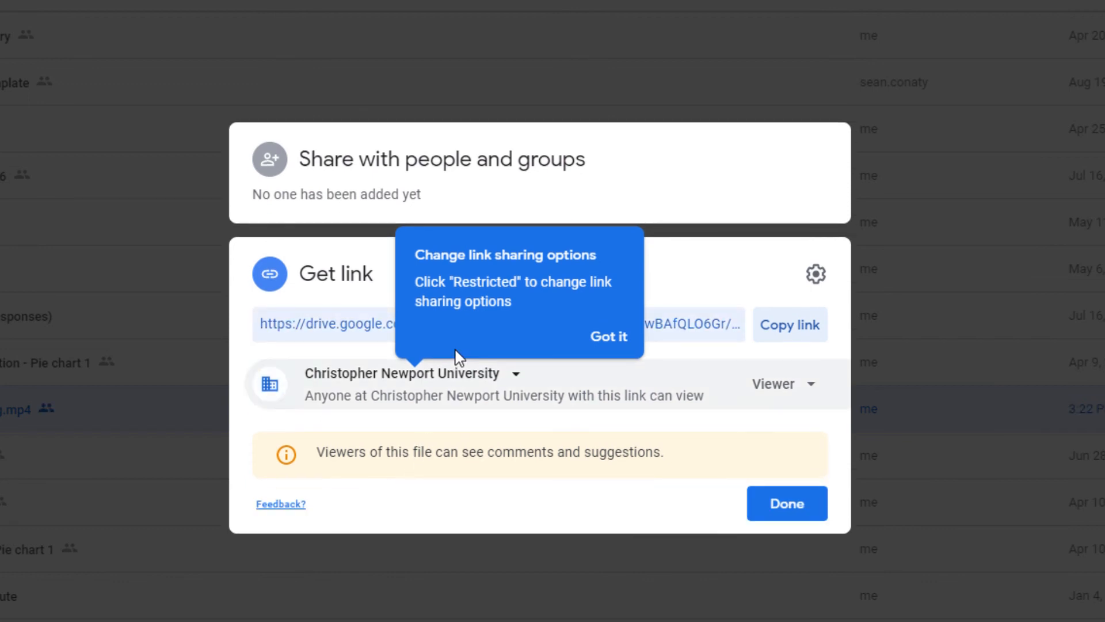
click(609, 345)
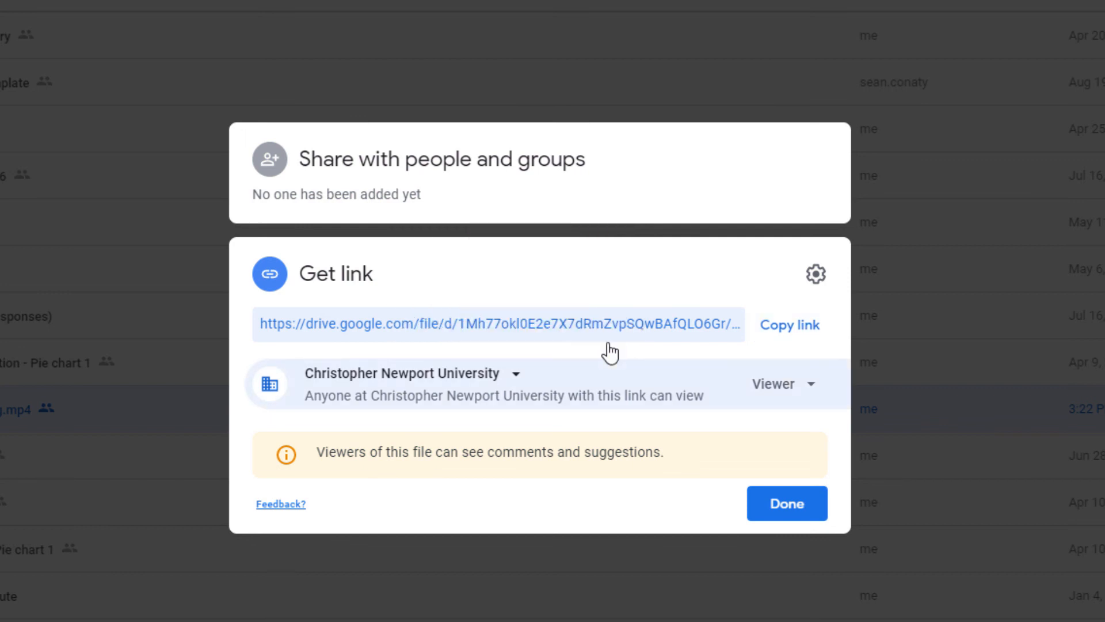
click(777, 334)
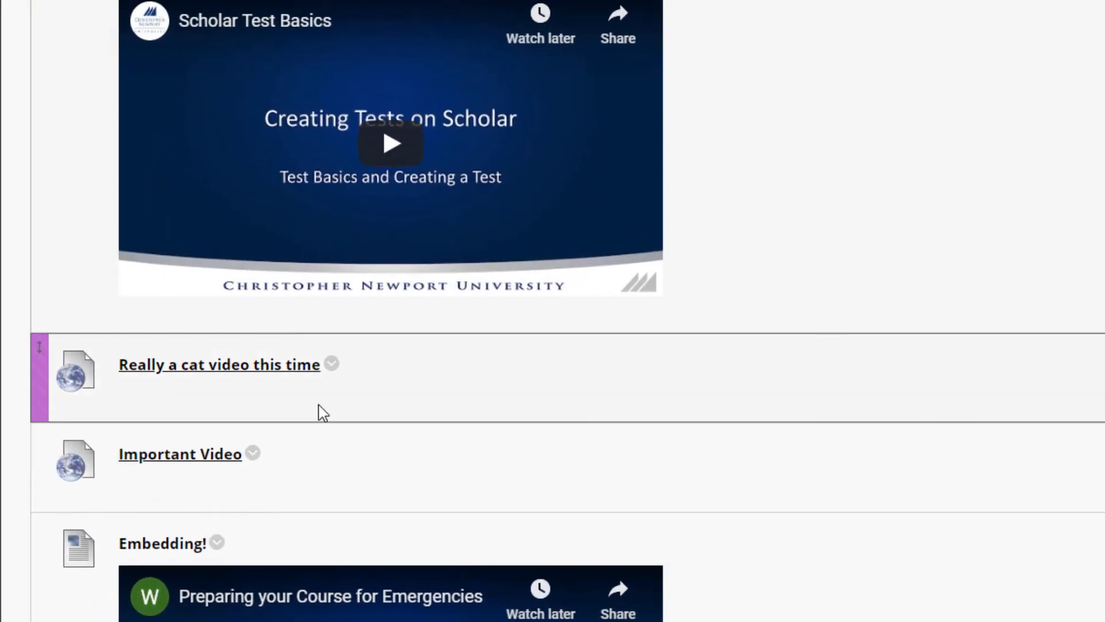
Create a web link named "Drive" in Blackboard's Cat Videos YAY! area, with the copied Google Drive link as its URL, and submit it
scroll(318, 438, up, 15)
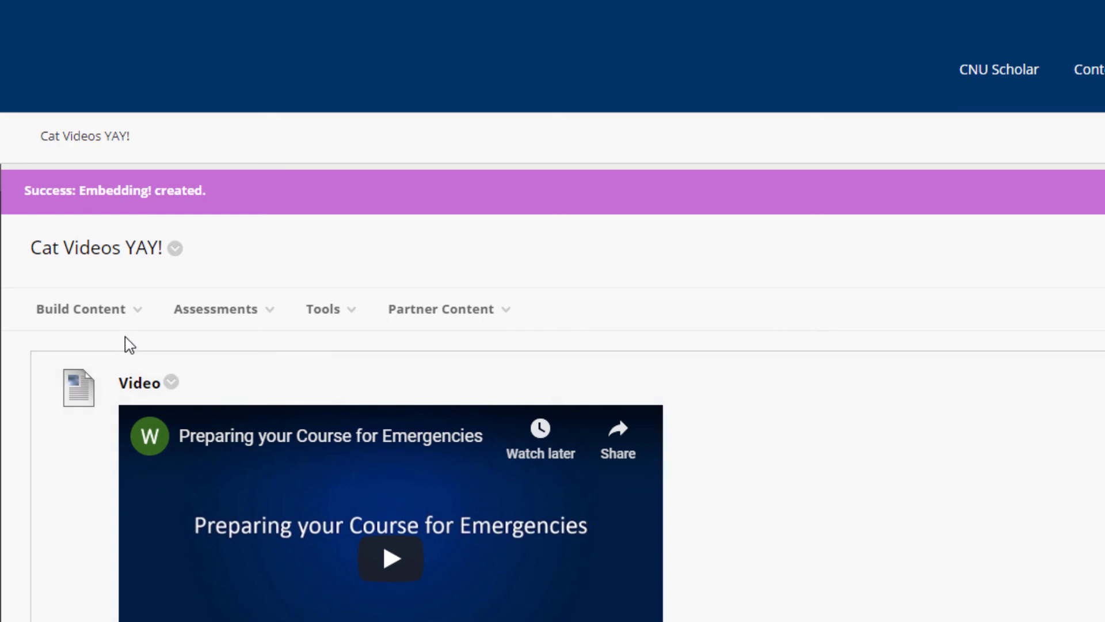
click(114, 325)
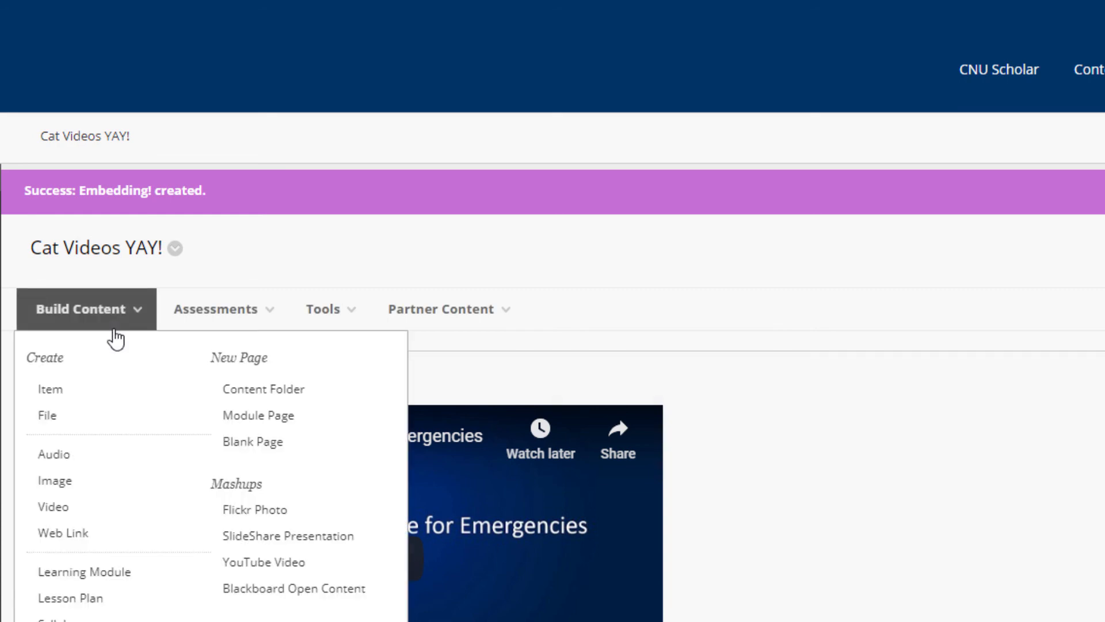
click(107, 535)
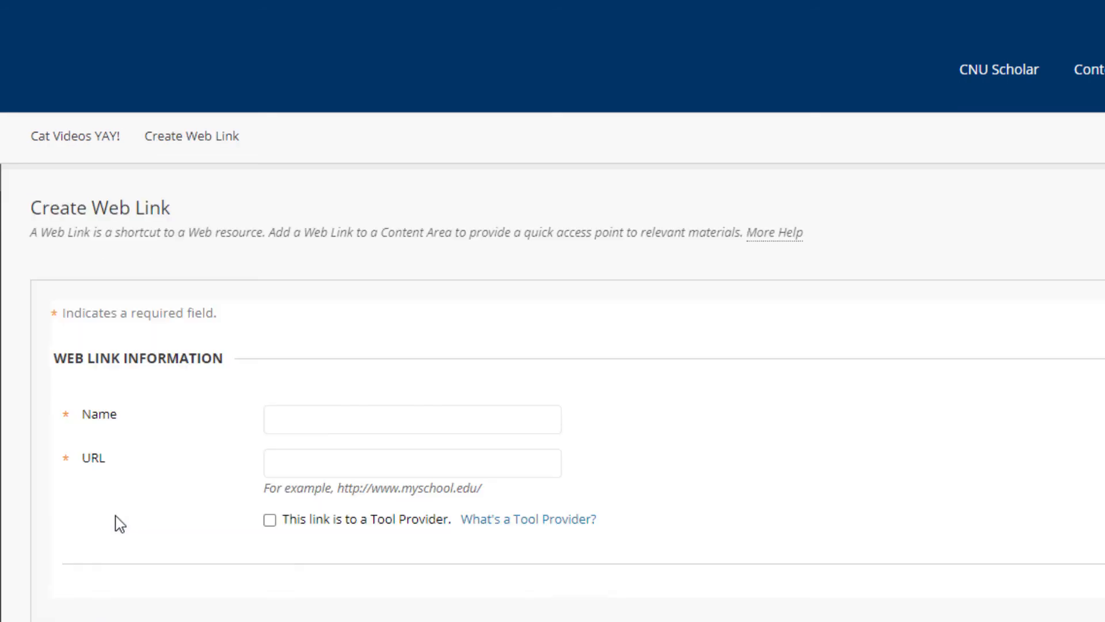
text(Drive)
click(332, 468)
key(ctrl+v)
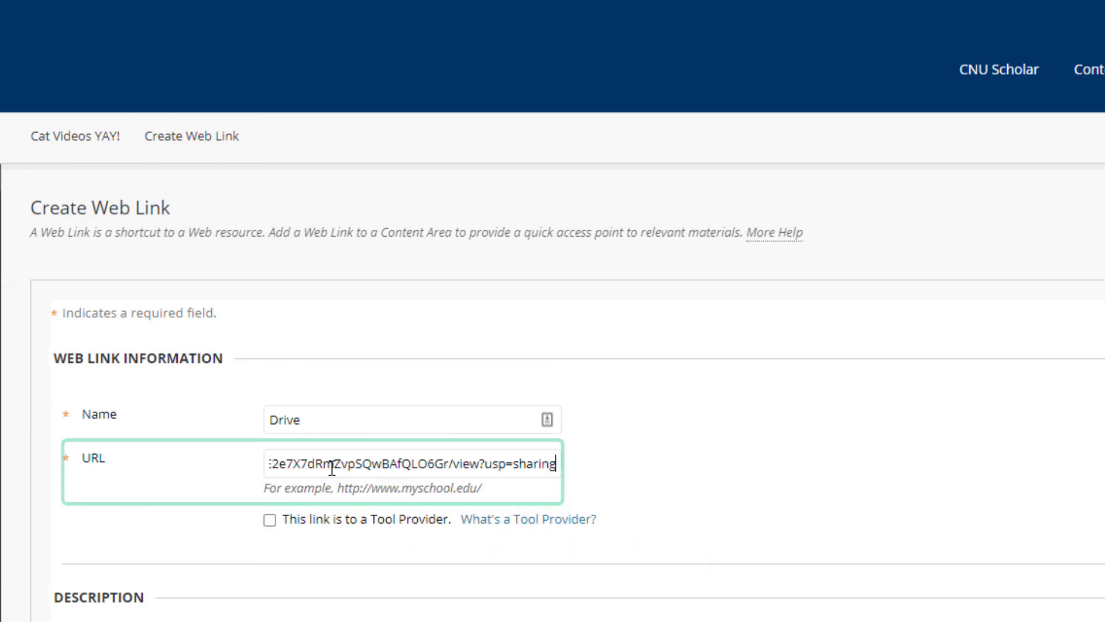
click(772, 422)
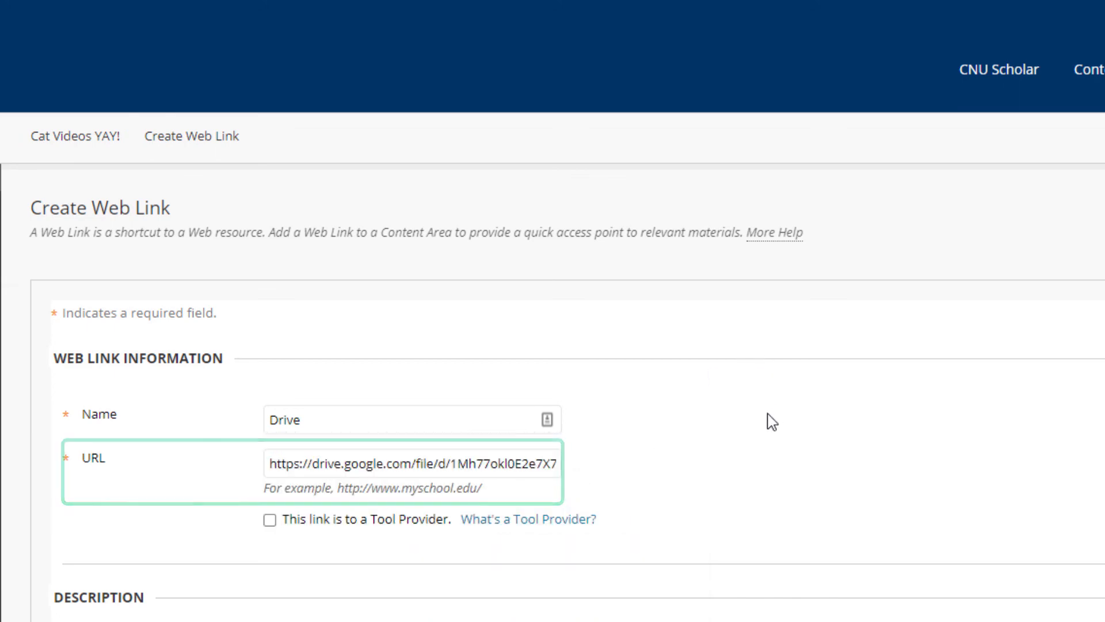
scroll(772, 422, down, 12)
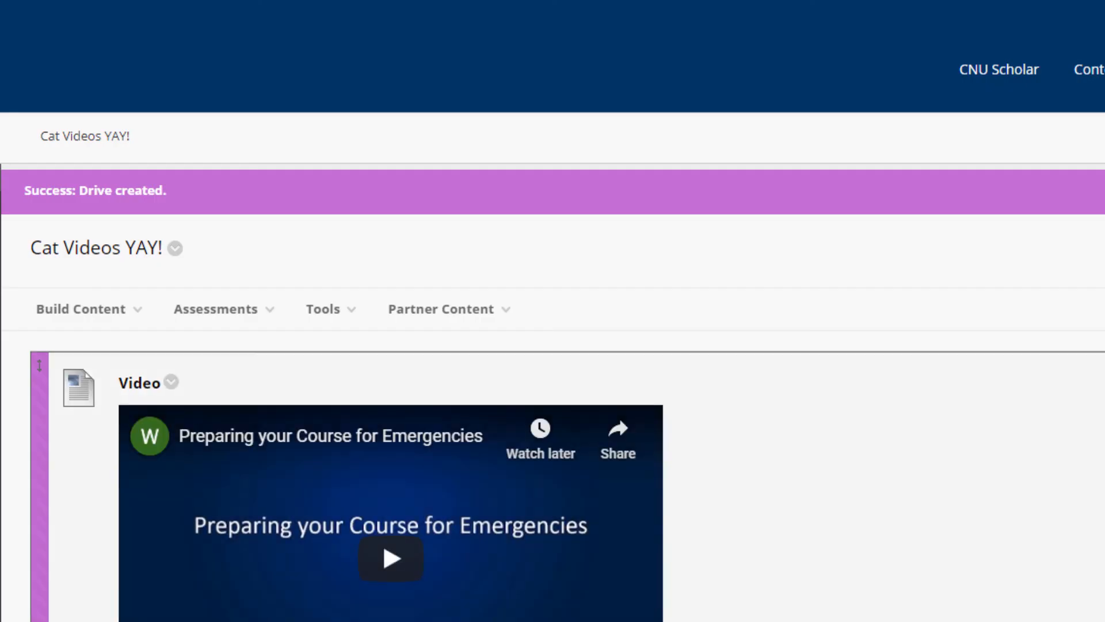
Find the "Drive" web link at the end of the Cat Videos YAY! content and open it to test it
scroll(553, 310, down, 20)
scroll(143, 587, down, 5)
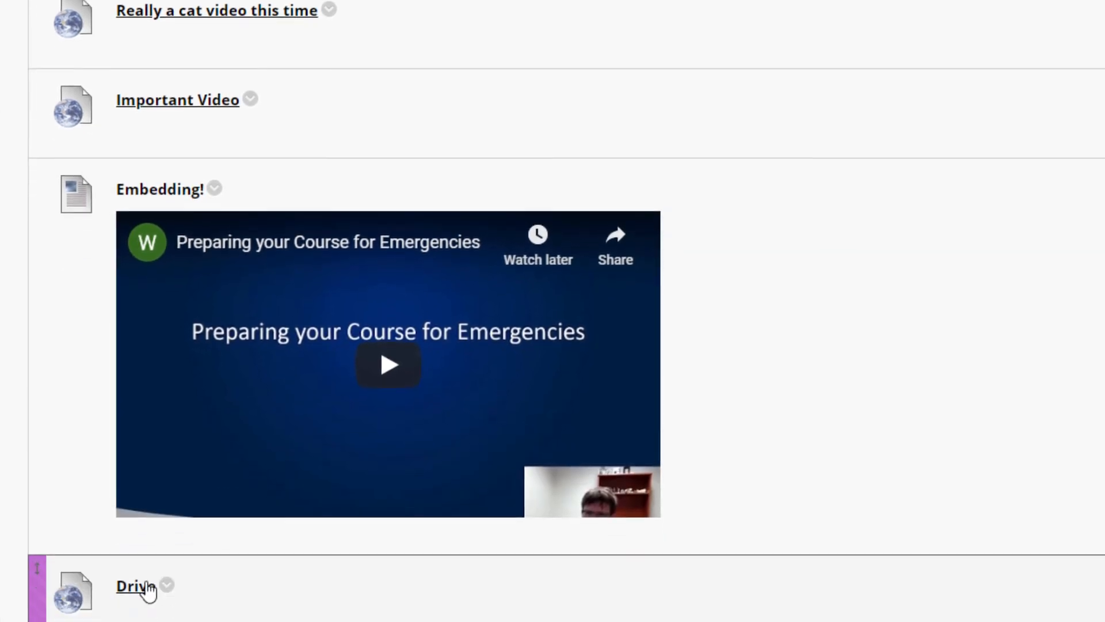
click(135, 555)
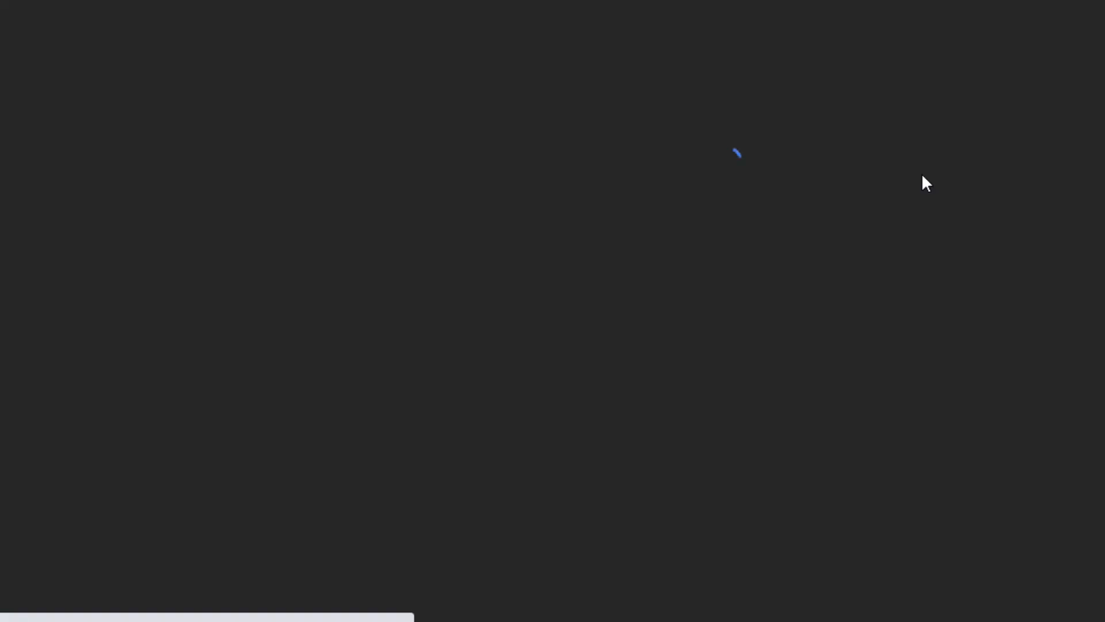